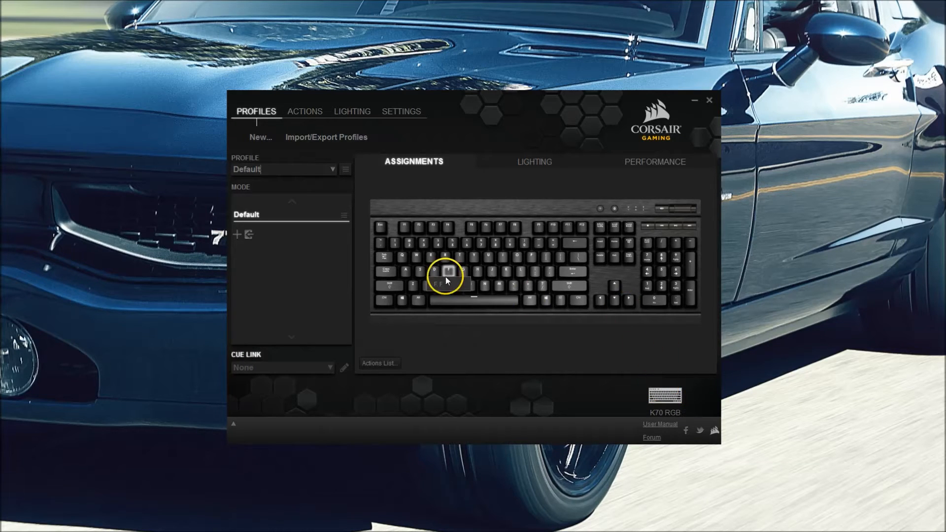
- Add a K70 RGB profile named 'test' and bring up its lighting settings
left_click(269, 119)
left_click(261, 138)
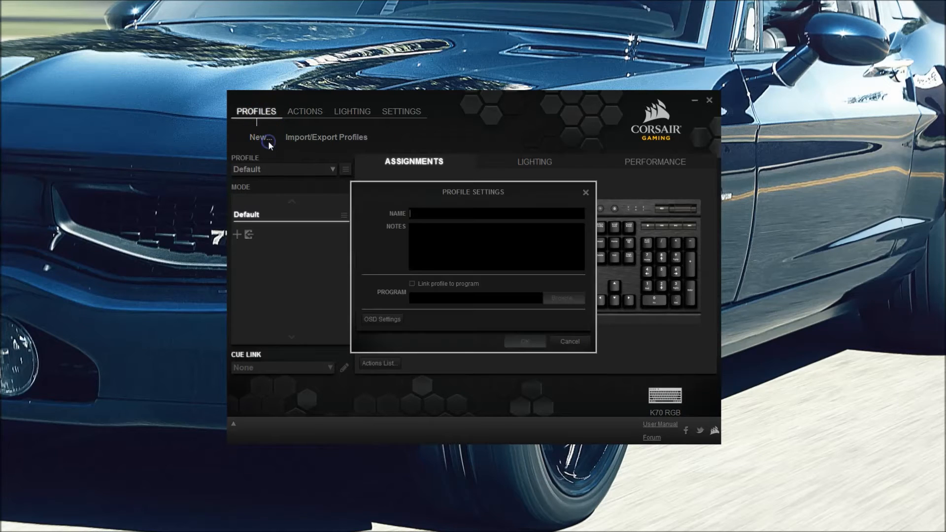
type("test")
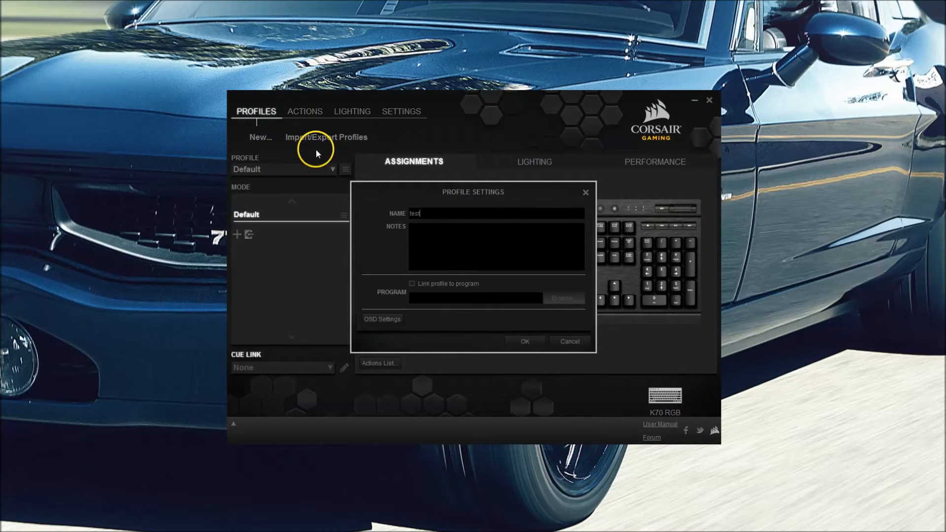
key("Return")
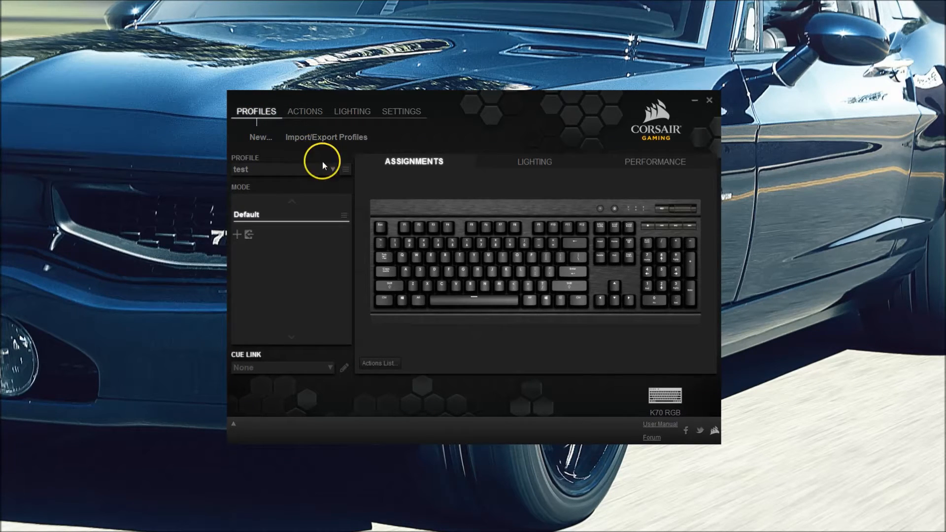
left_click(413, 161)
left_click(629, 228)
- On the Lighting sub-tab, try the Color Pulse effect, then return it to None
left_click(544, 166)
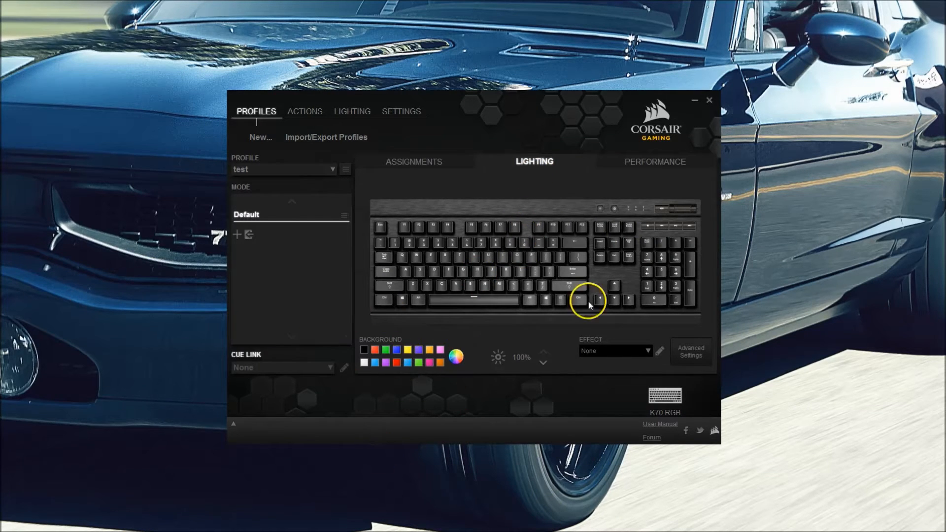
left_click(622, 351)
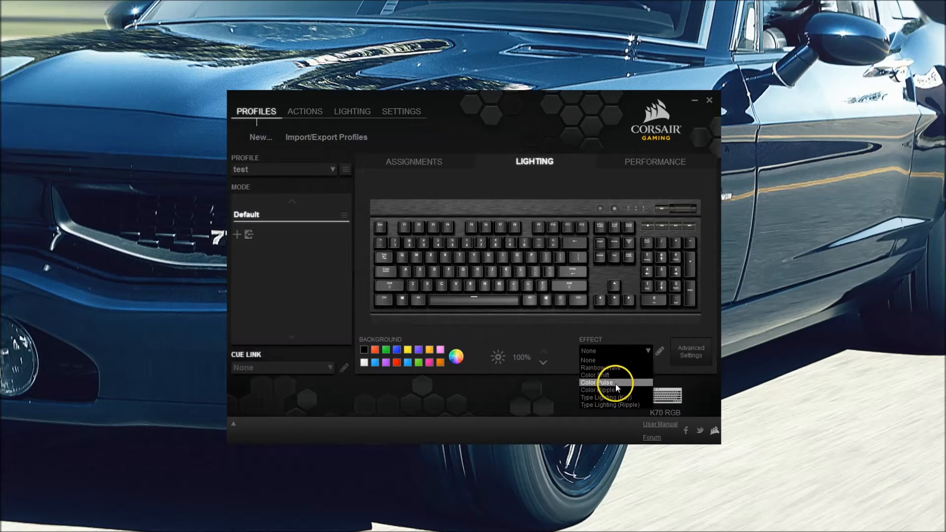
left_click(616, 383)
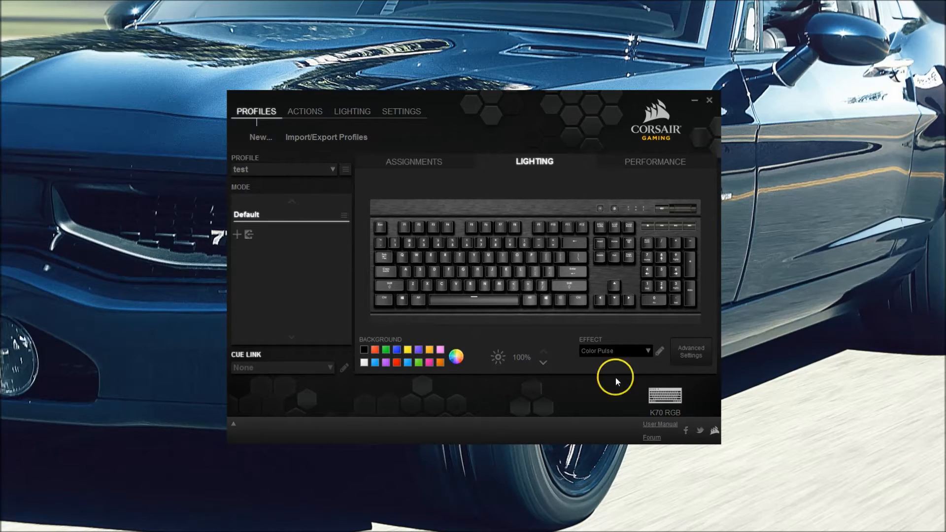
left_click(625, 353)
left_click(602, 361)
- Select the W, A, S and D keys for colouring
left_click(416, 257)
left_click(404, 271, "ctrl")
left_click(419, 271, "ctrl")
left_click(434, 271, "ctrl")
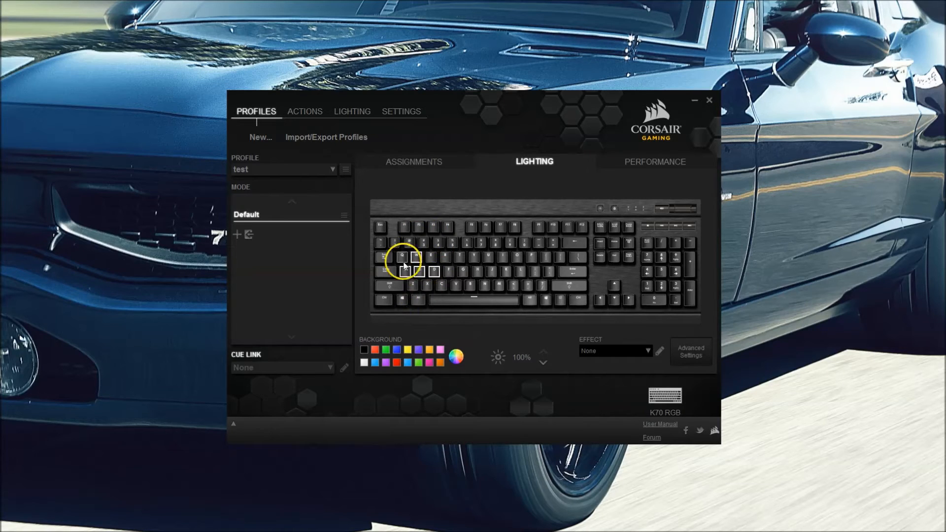
- After trying red and pink, colour W, A, S, D yellow, leaving brightness at 100%
left_click(375, 349)
left_click(440, 350)
left_click(455, 357)
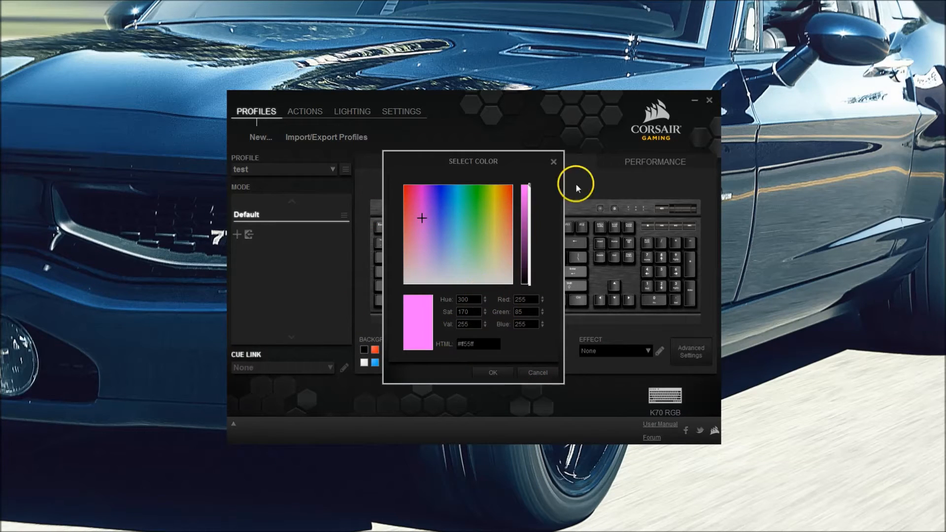
left_click(553, 162)
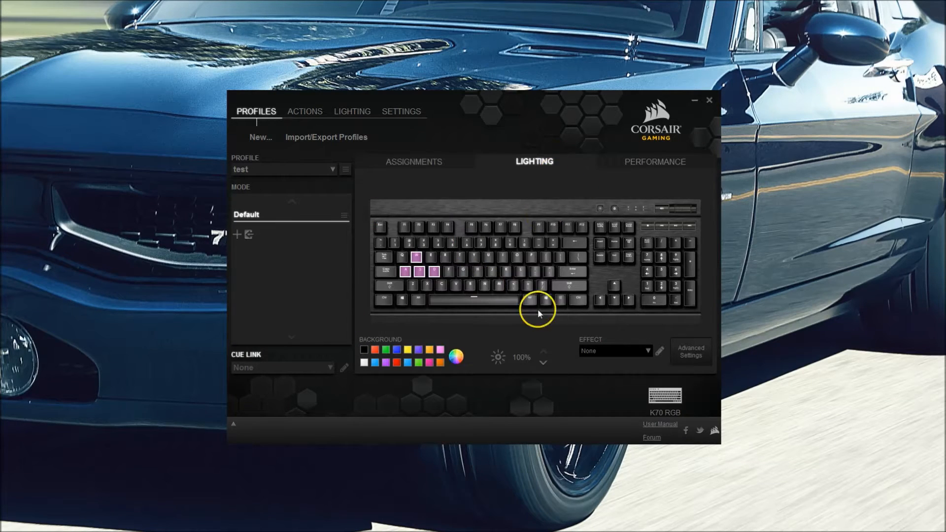
left_click(407, 349)
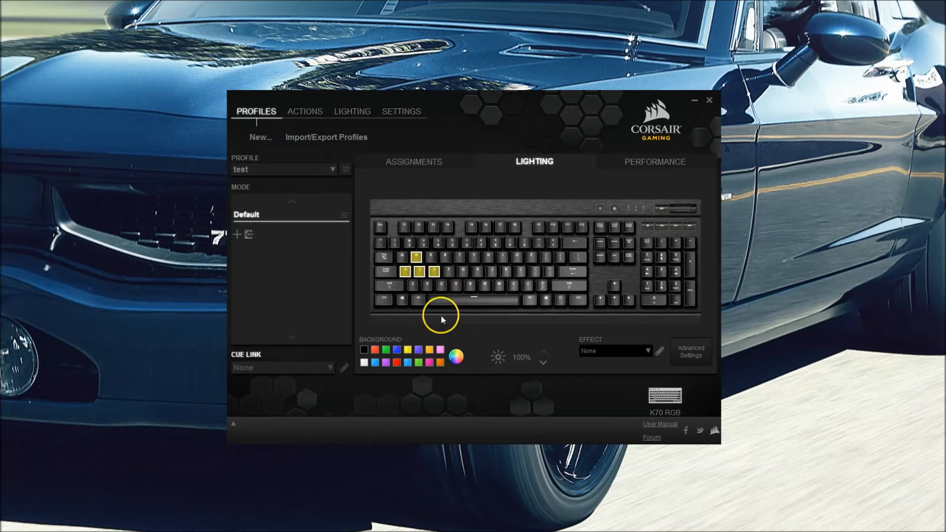
left_click(544, 363)
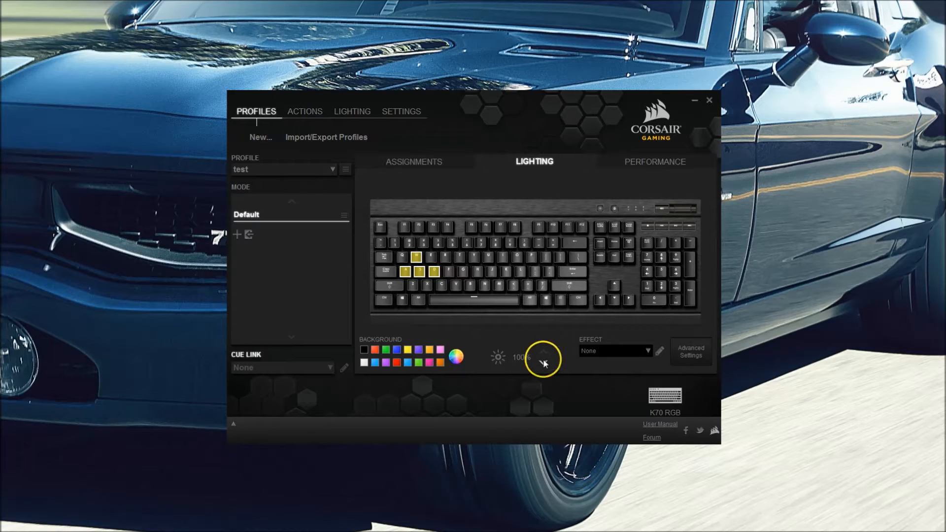
left_click(543, 353)
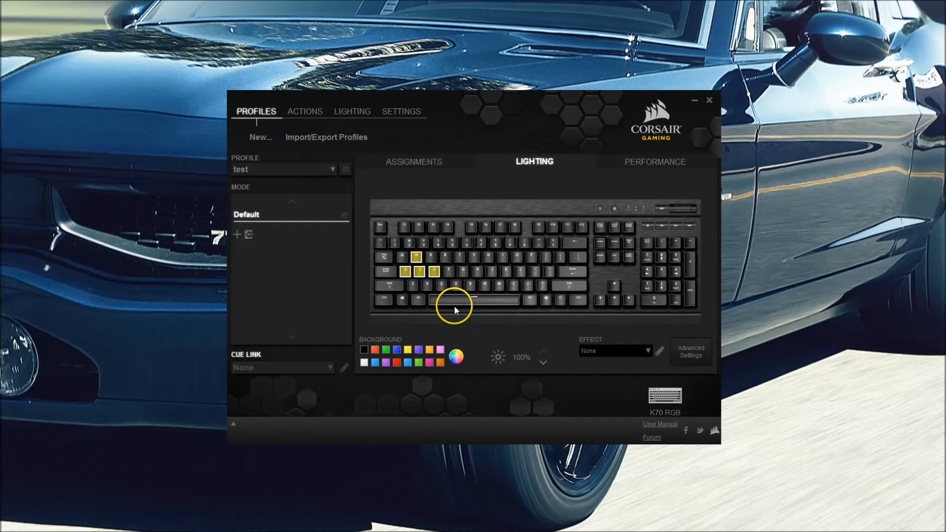
- Switch to Advanced Settings, select the Esc key, and reach Type lighting in the profile menu
left_click(685, 359)
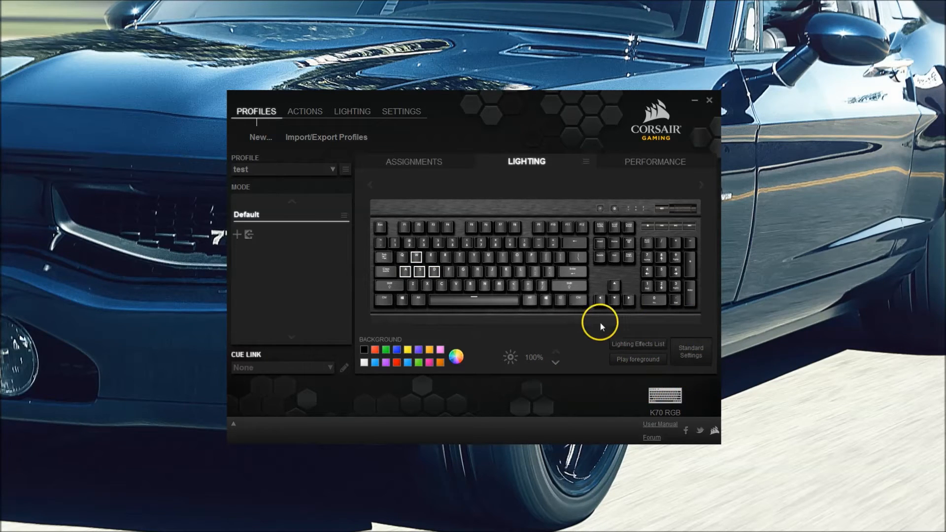
left_click(378, 222)
left_click(344, 169)
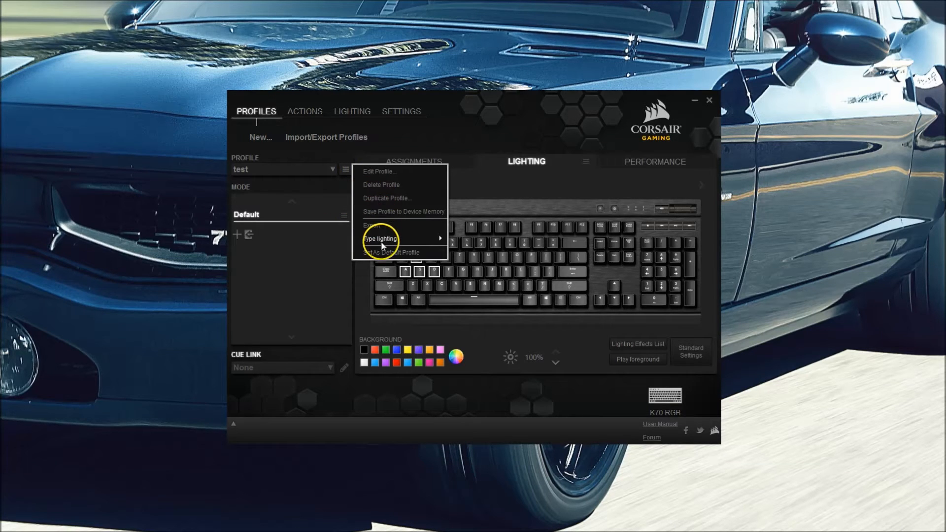
mouse_move(380, 238)
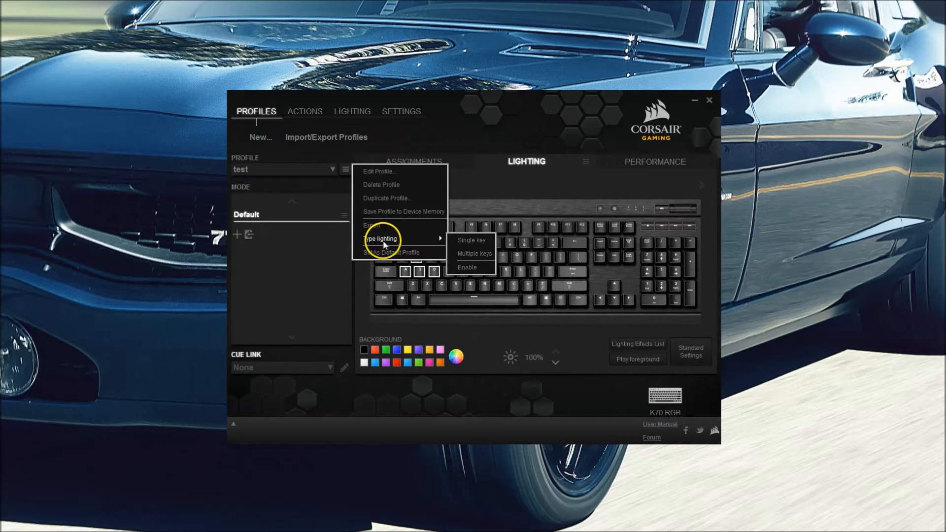
- Add multiple-key Ripple type lighting with its intensity band stretched full-height to the graph's right edge
left_click(483, 253)
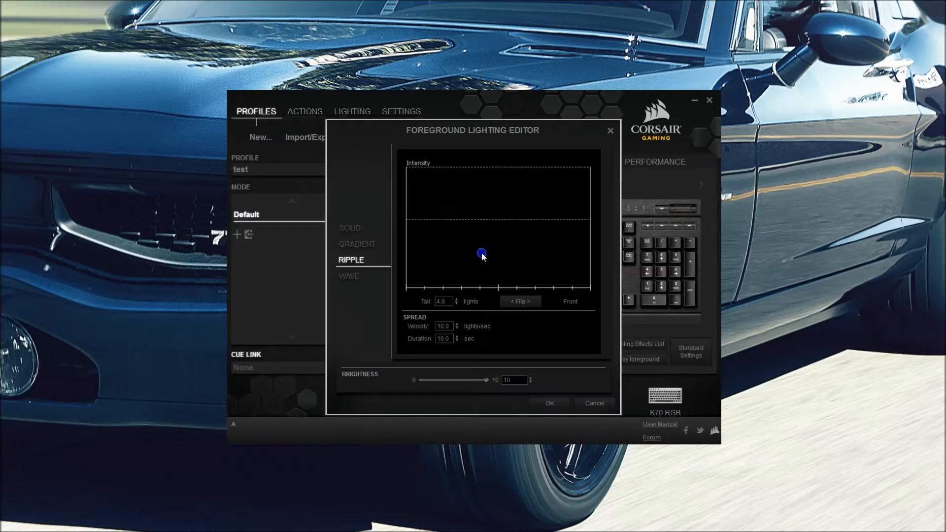
right_click(476, 213)
left_click(489, 222)
right_click(464, 195)
left_click(484, 197)
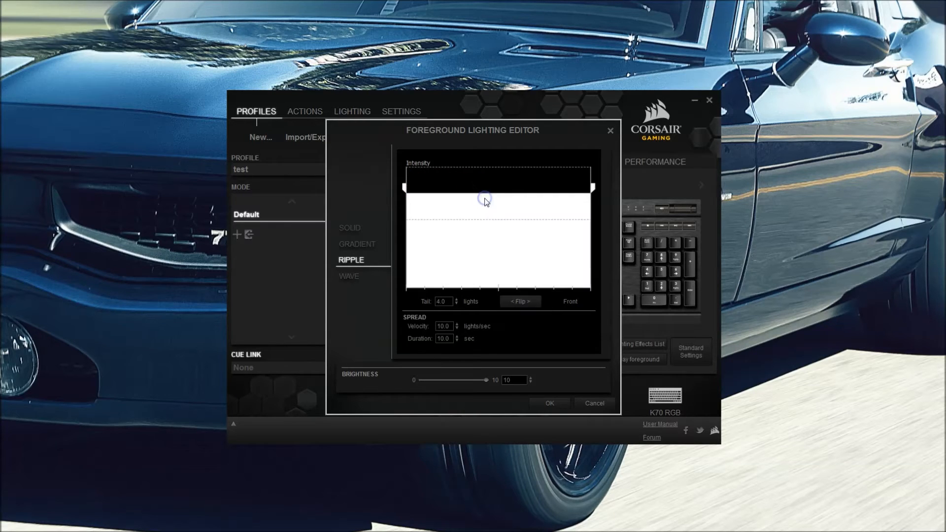
left_click_drag(566, 254, 569, 87)
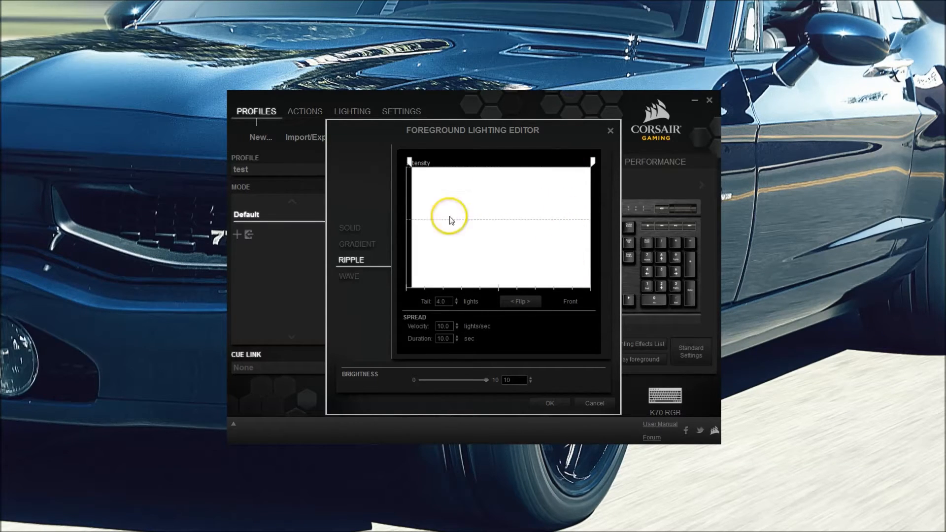
left_click_drag(480, 197, 481, 171)
left_click_drag(589, 162, 601, 157)
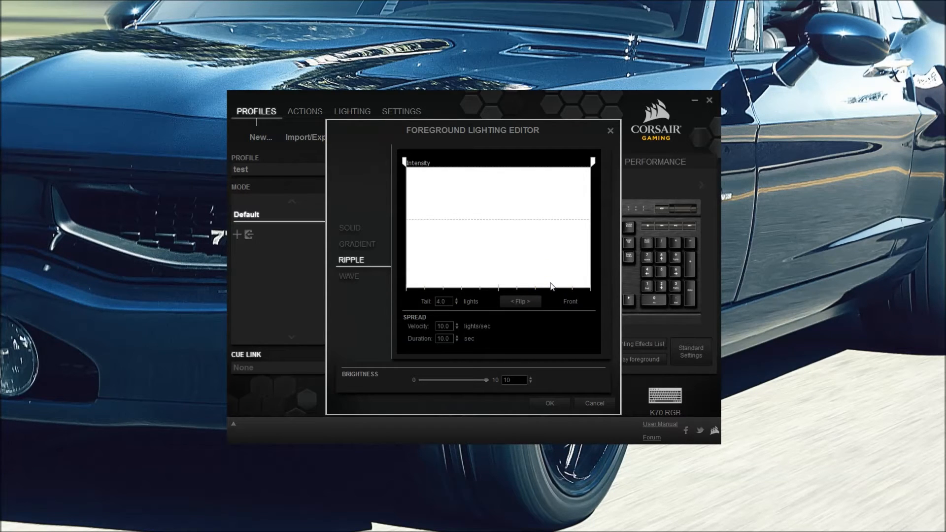
left_click(449, 155)
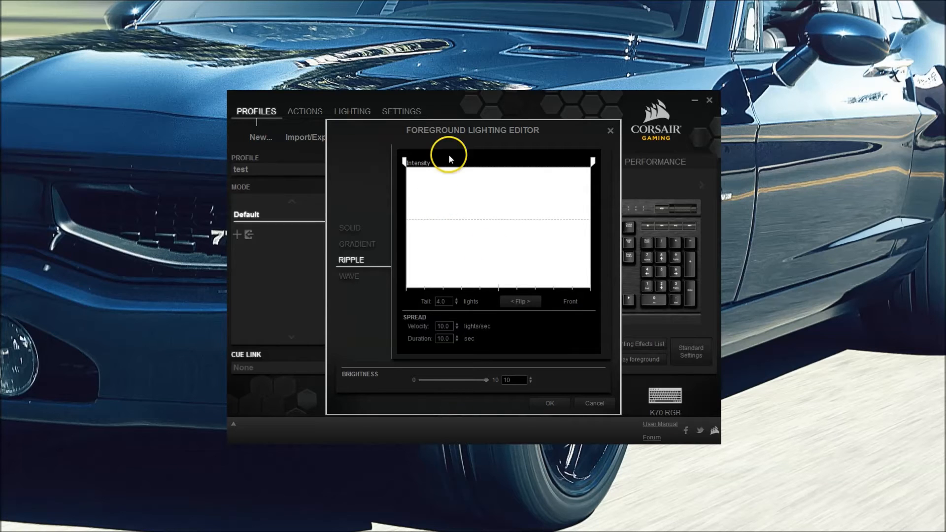
- Make the ripple gradient run from a blue left stop to a red right stop
right_click(404, 162)
left_click(414, 183)
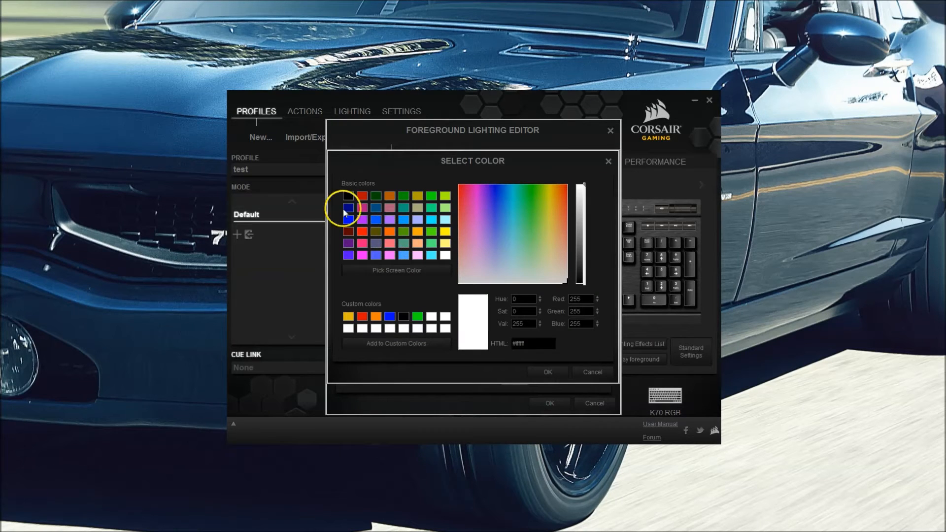
left_click(390, 316)
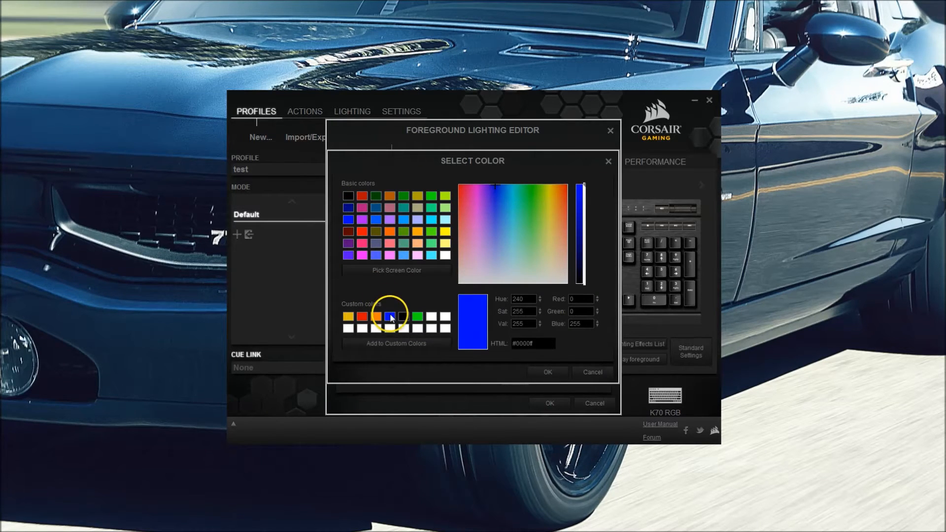
key("Return")
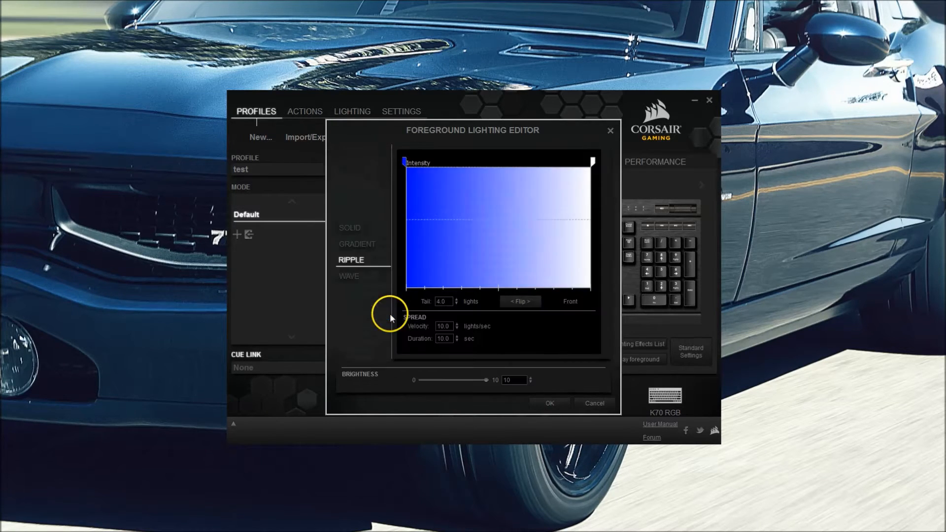
right_click(593, 166)
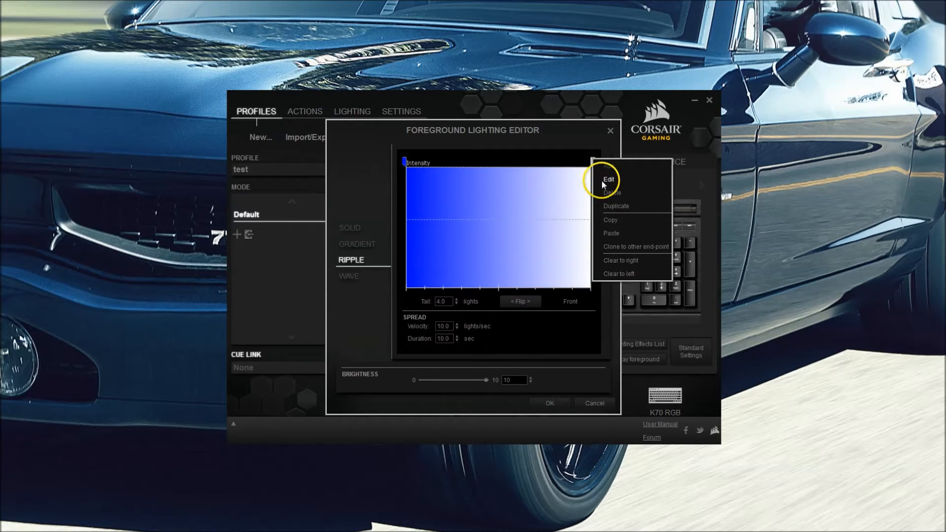
left_click(602, 181)
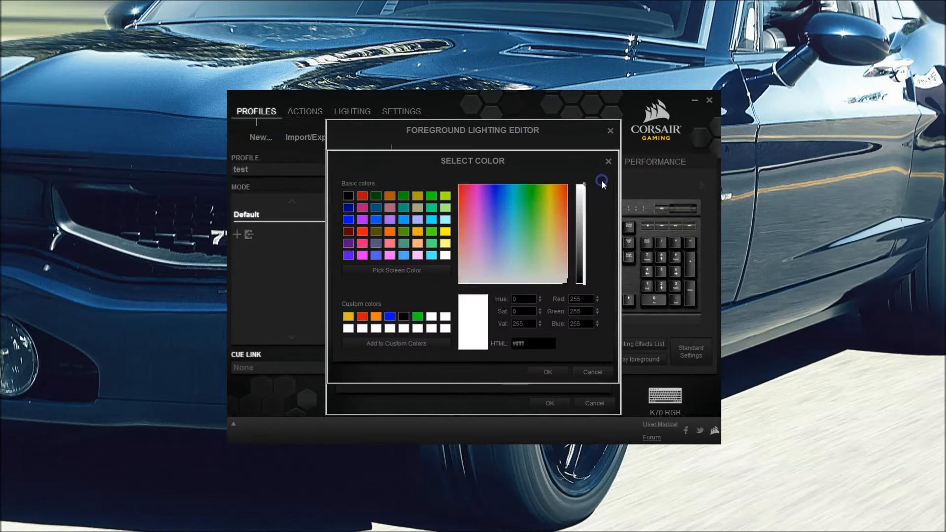
left_click(365, 199)
left_click(365, 196)
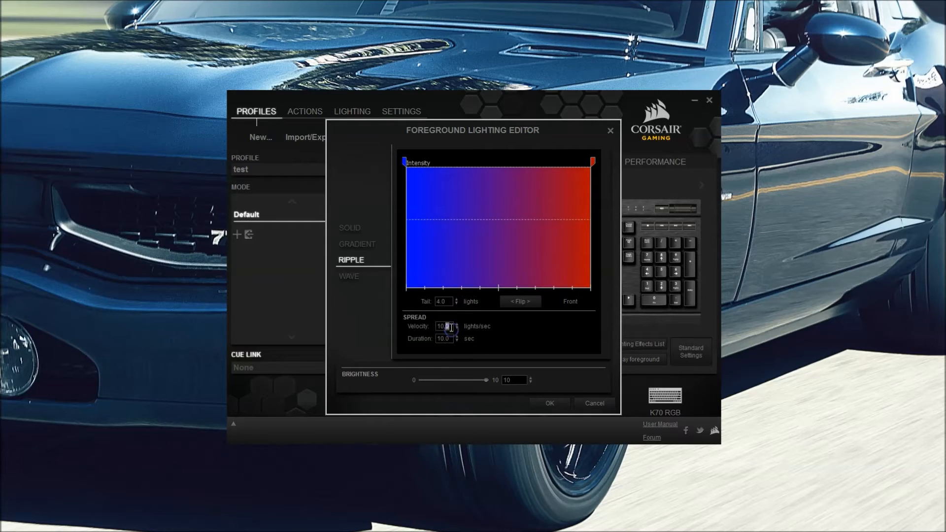
- Set ripple velocity to 20 lights/sec and save the effect
left_click_drag(446, 325, 449, 325)
type("2")
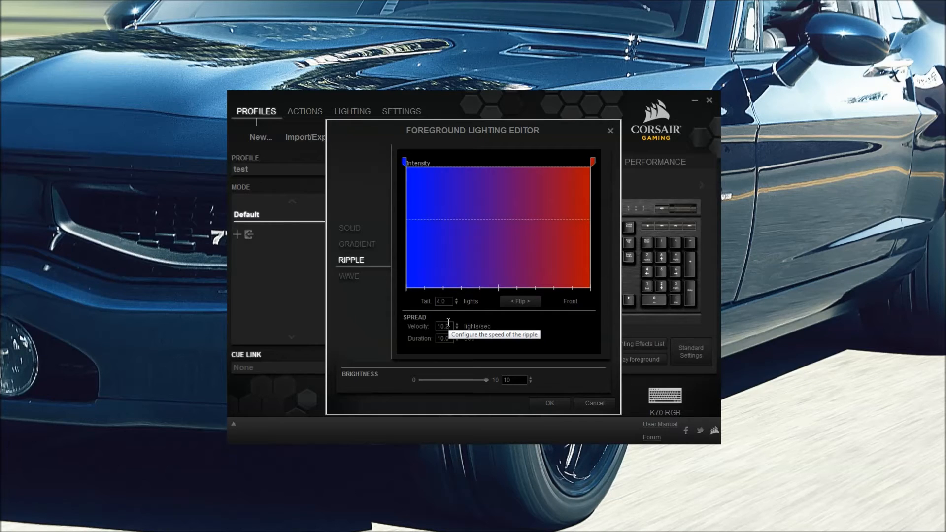
key("BackSpace")
key("BackSpace")
key("BackSpace")
key("BackSpace")
type("20")
left_click(441, 340)
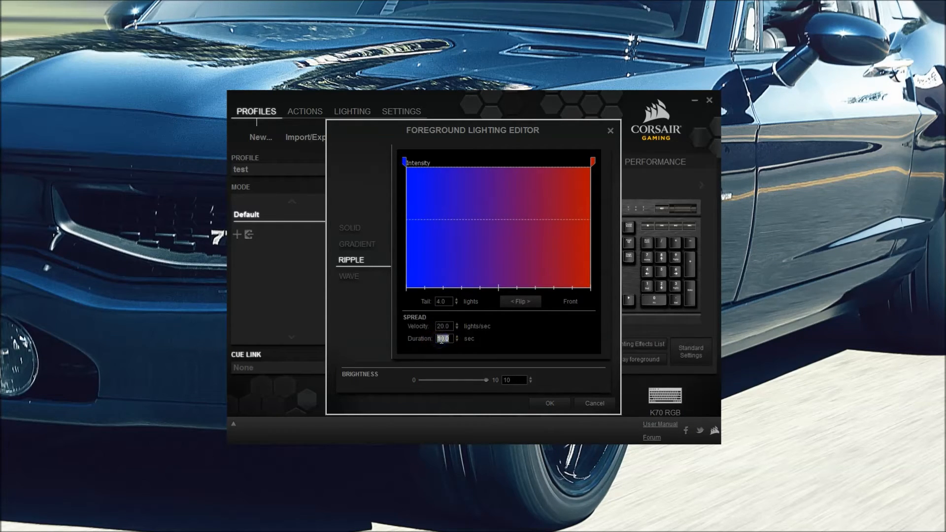
key("Return")
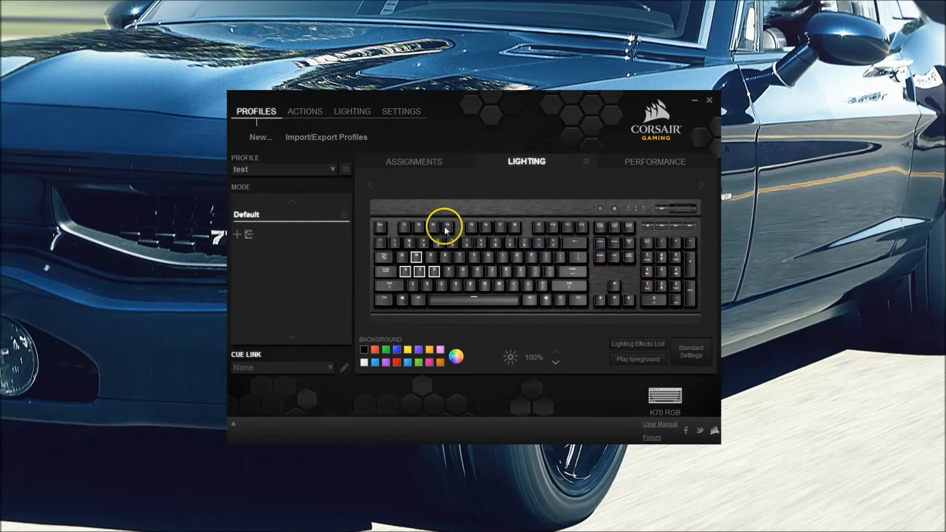
- Clear the W, A, S, D selection and box-select the top key row from Esc to Mute
left_click(372, 217)
left_click_drag(382, 222, 612, 228)
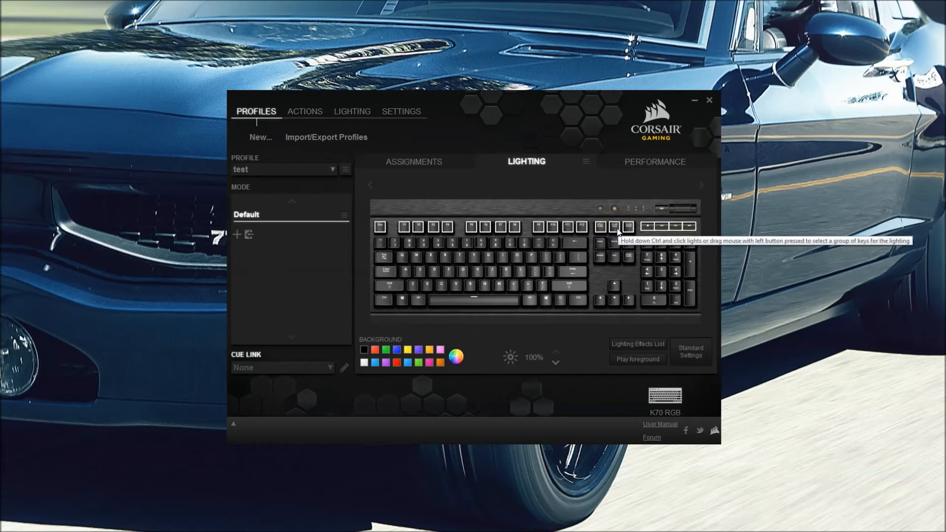
- Put the top-row keys in a new group named 'loop' and assign them new lighting
right_click(618, 230)
mouse_move(643, 356)
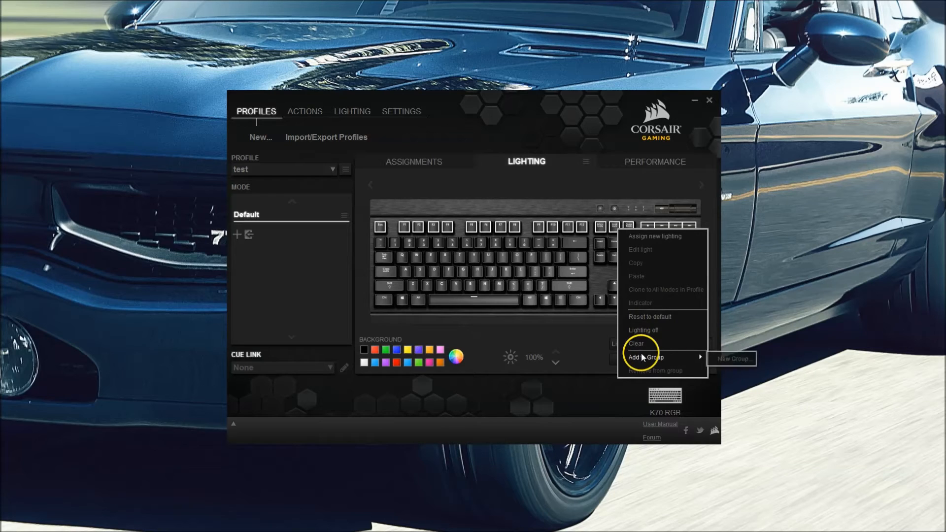
left_click(724, 359)
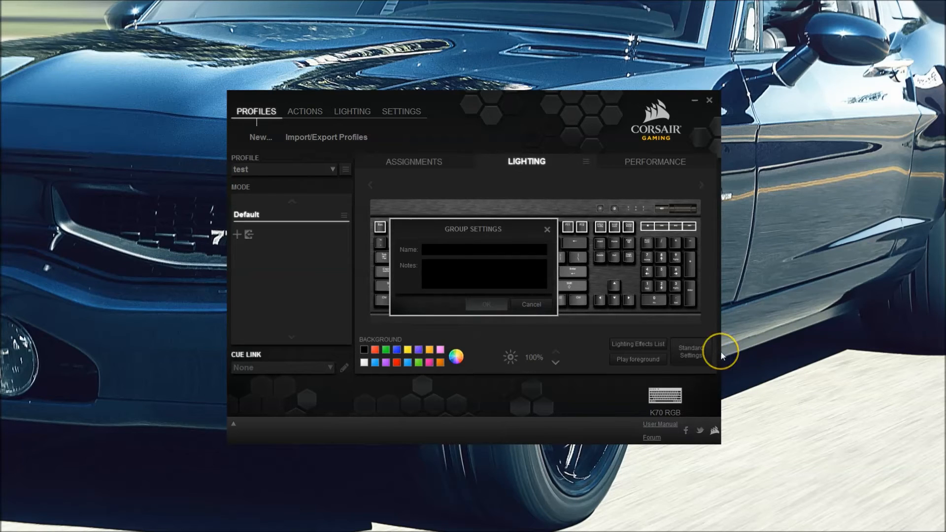
type("loop")
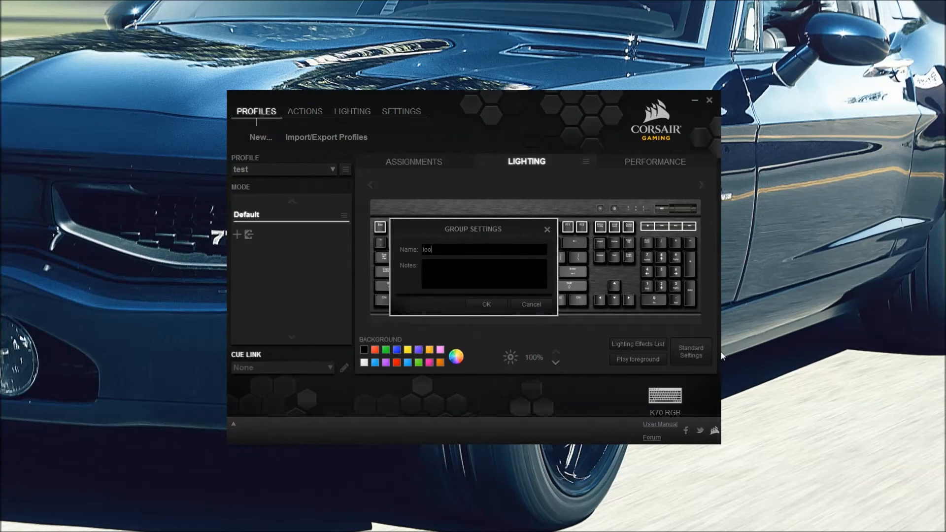
key("Return")
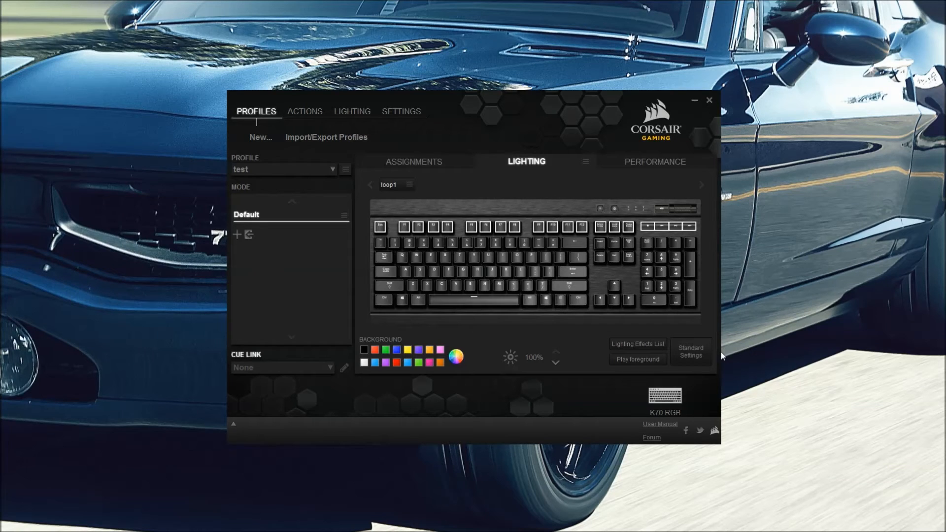
right_click(579, 226)
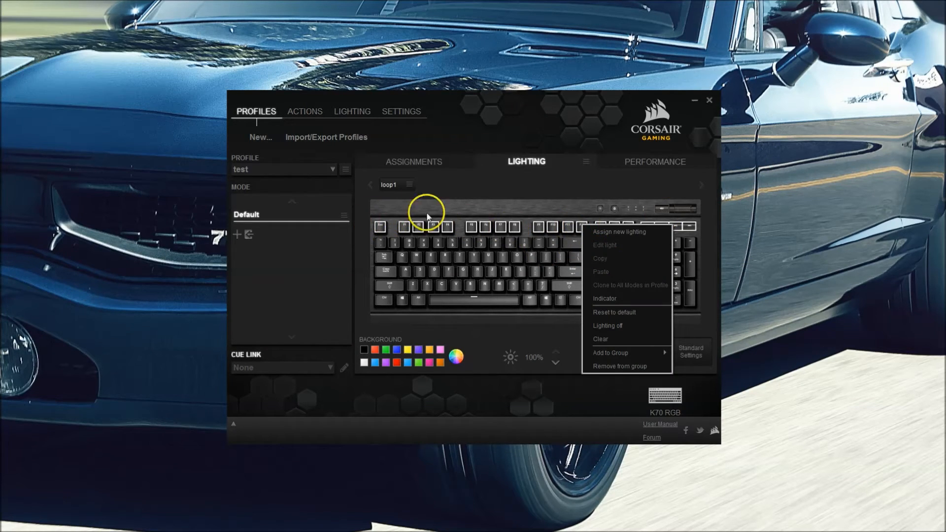
left_click(596, 232)
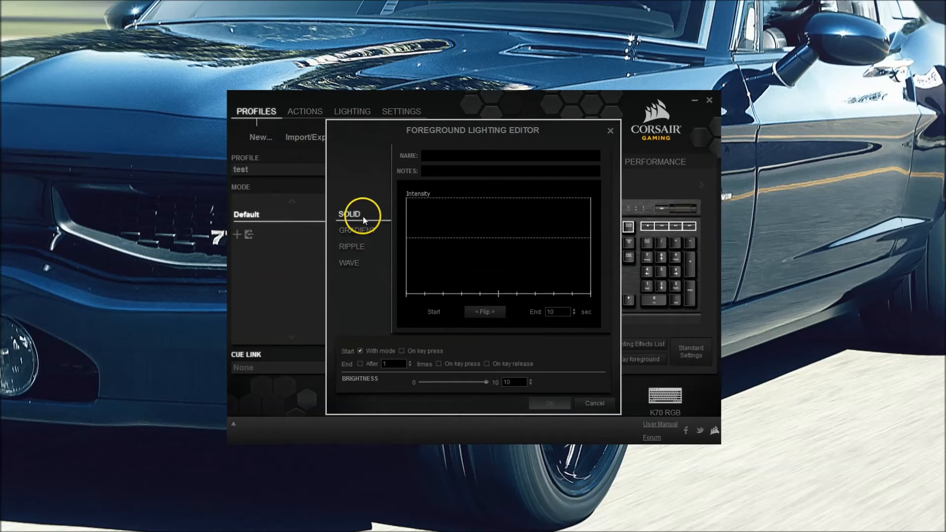
- Choose the Wave effect and add two colour stops to the graph
left_click(363, 230)
left_click(362, 244)
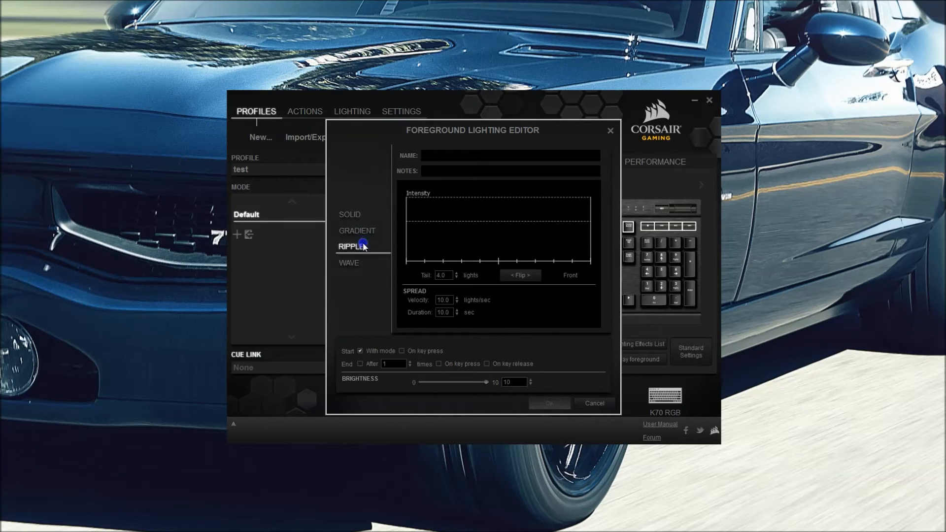
left_click(363, 266)
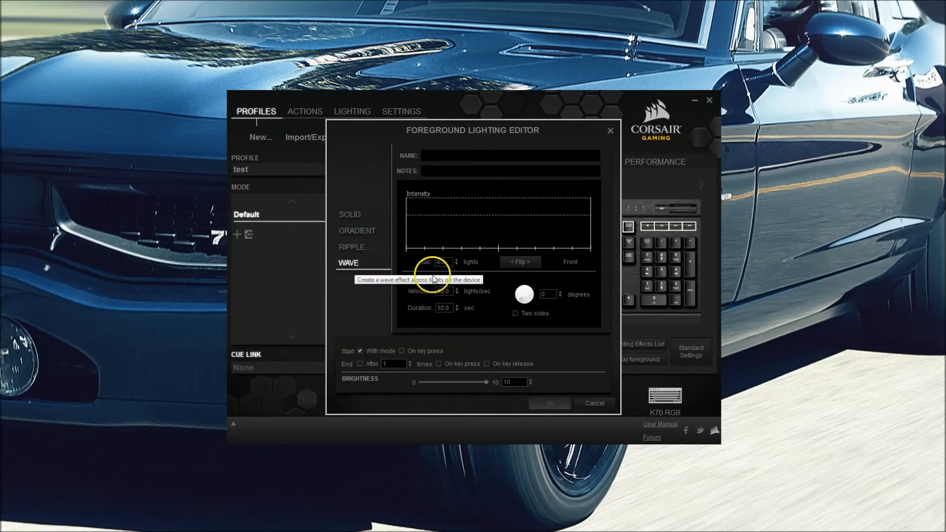
right_click(448, 221)
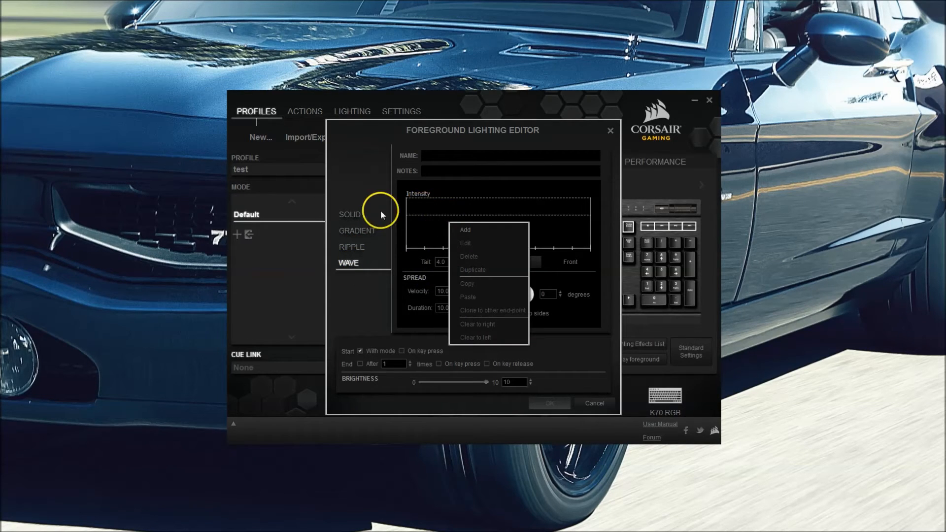
left_click(467, 229)
right_click(489, 206)
left_click(504, 215)
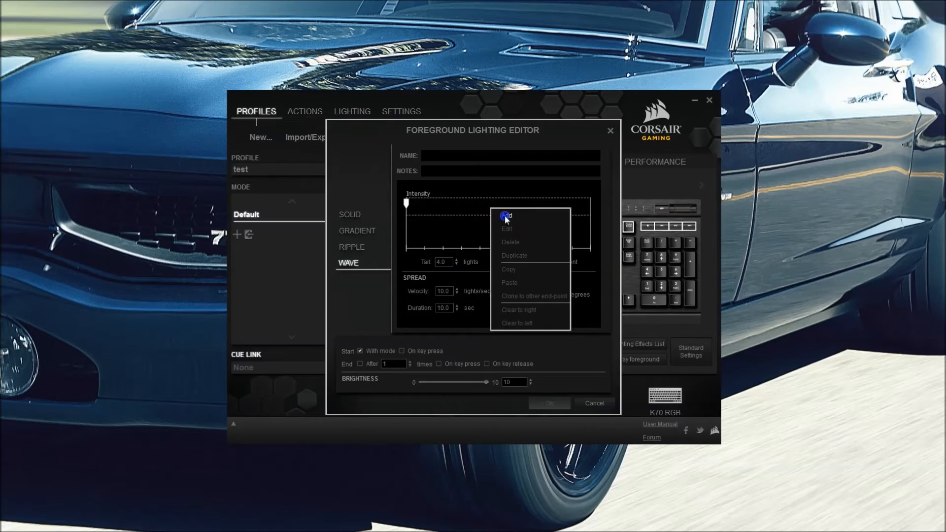
- Colour the left stop orange and the right stop blue
right_click(404, 205)
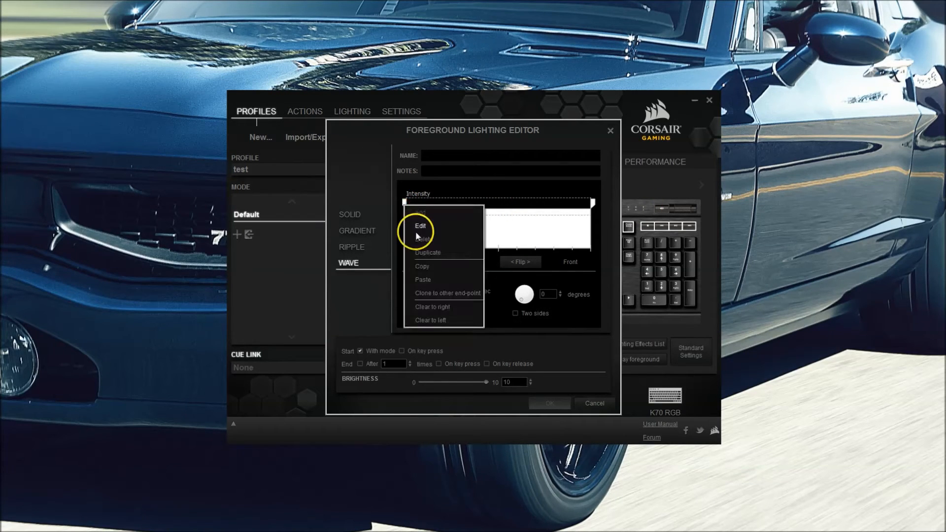
left_click(418, 228)
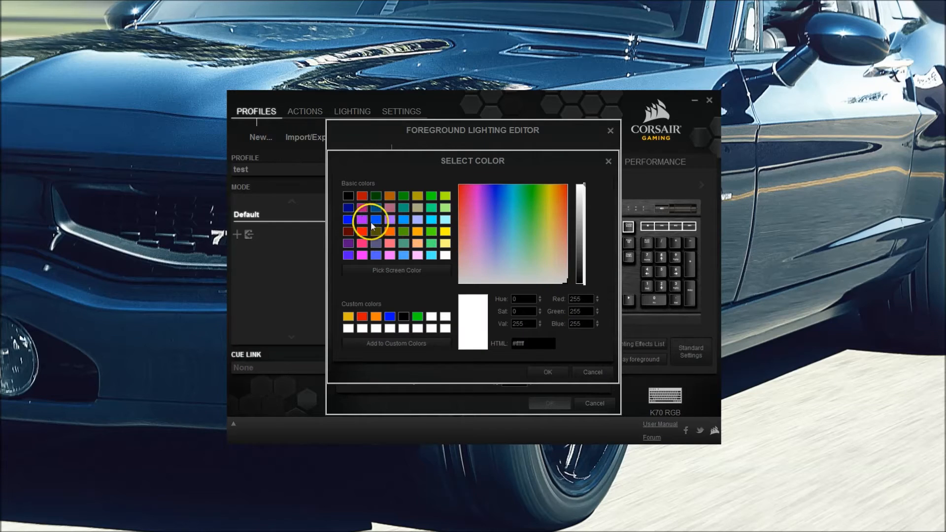
left_click(376, 316)
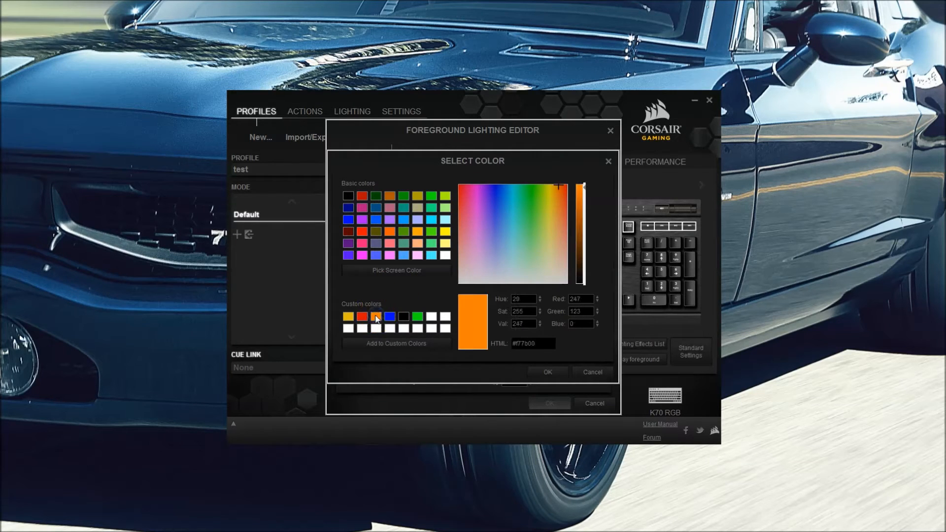
key("Return")
right_click(593, 203)
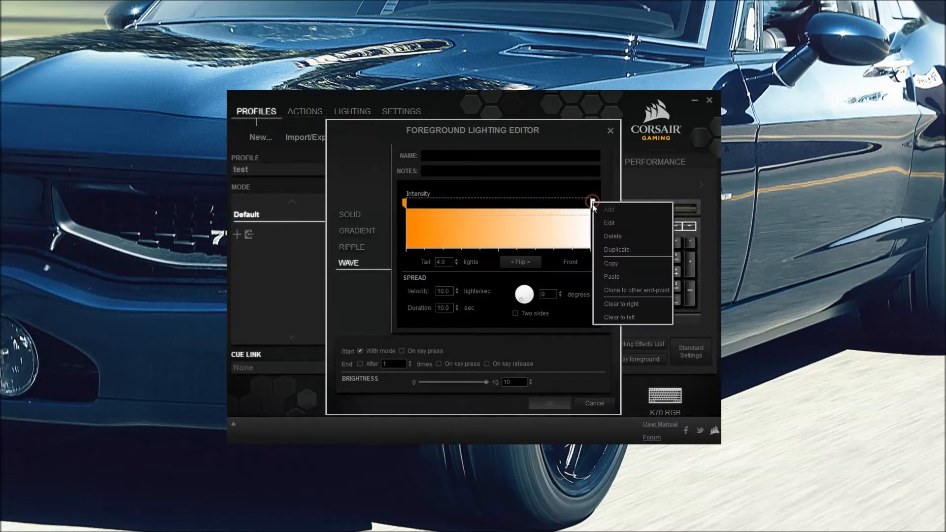
left_click(608, 223)
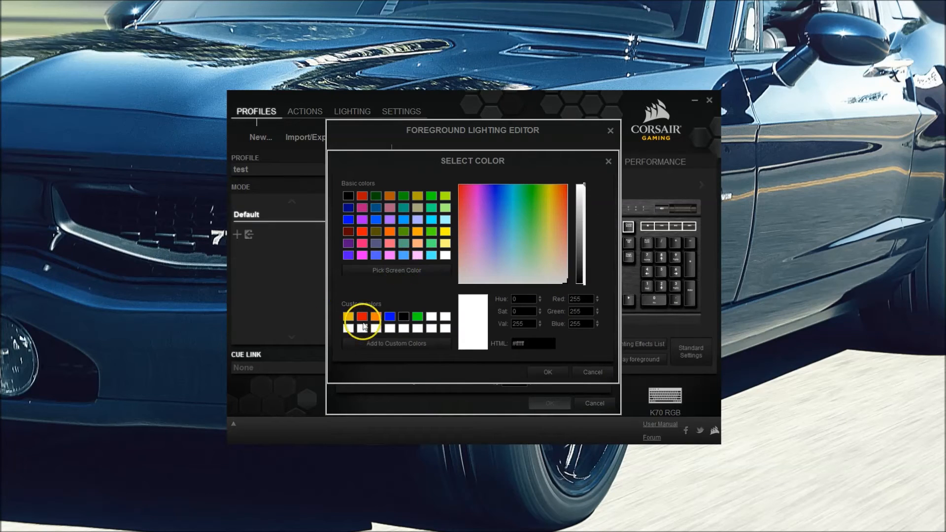
left_click(390, 318)
key("Return")
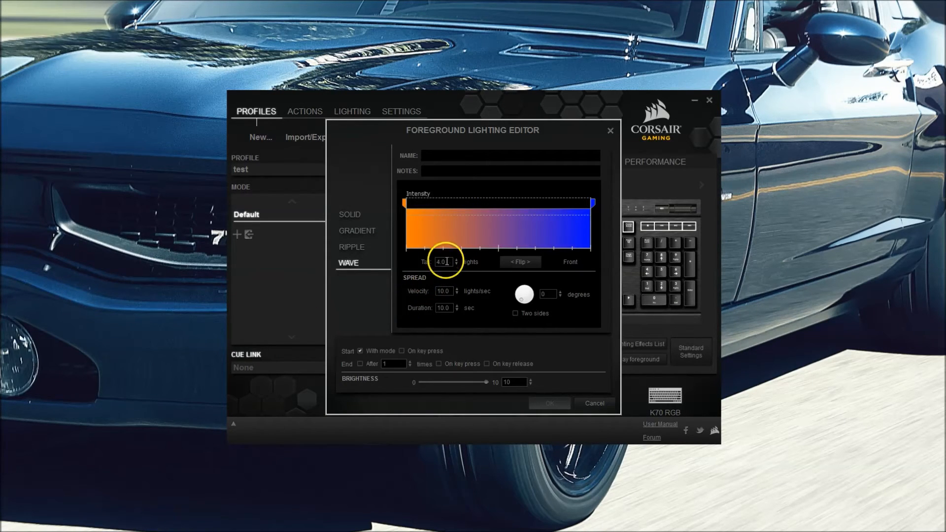
- Set the wave's velocity to 10 and its duration to 5 seconds
double_click(450, 291)
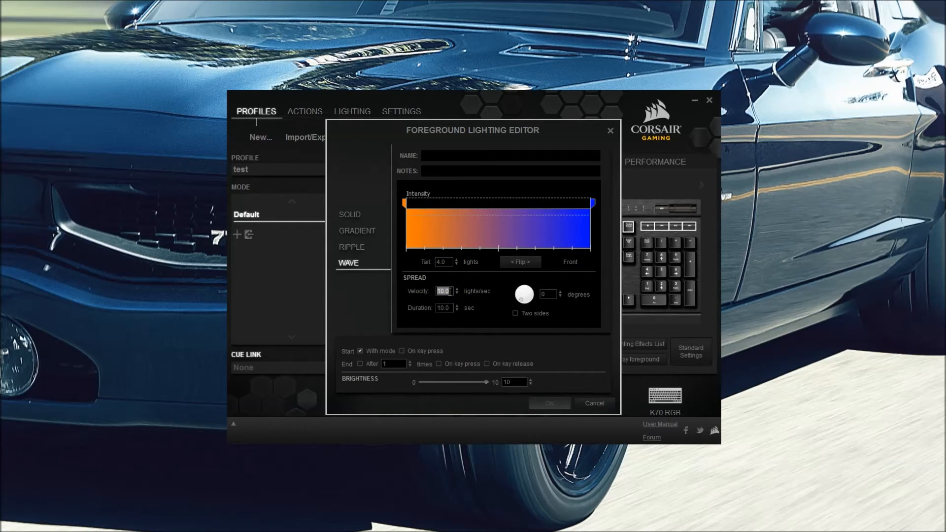
type("10")
left_click(445, 308)
double_click(445, 307)
type("5")
left_click(443, 315)
- Name the wave effect 'loop1' and save it
left_click(496, 156)
type("loop1")
key("Return")
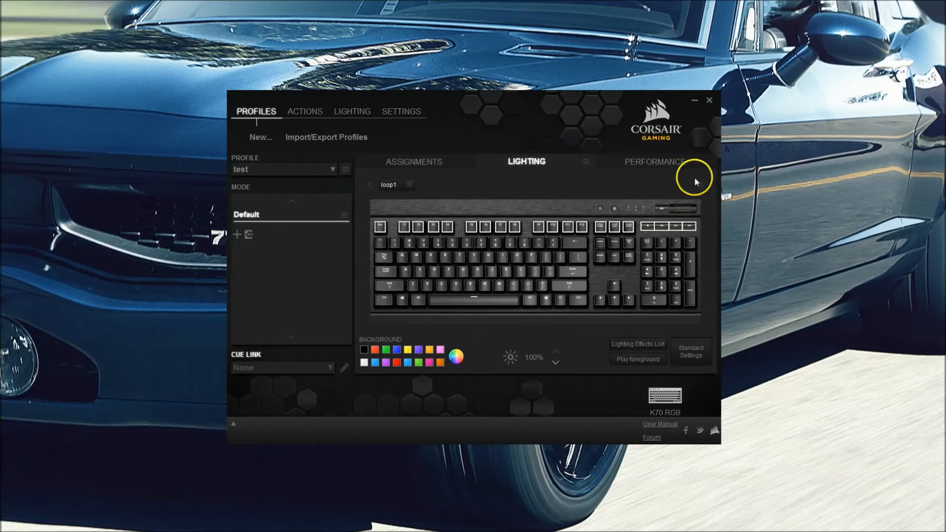
left_click(574, 241)
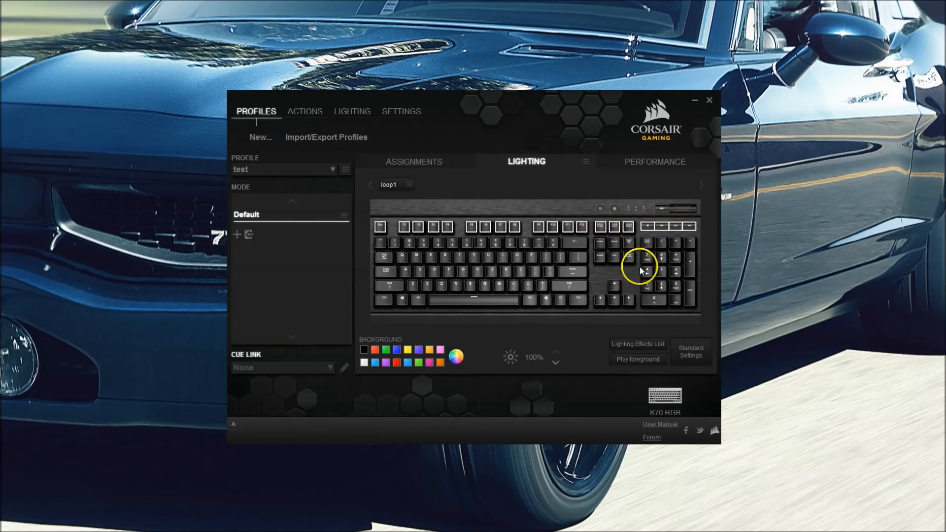
- Open the Lighting Effects List, move it aside, and select the letter keys and bottom row
left_click(637, 345)
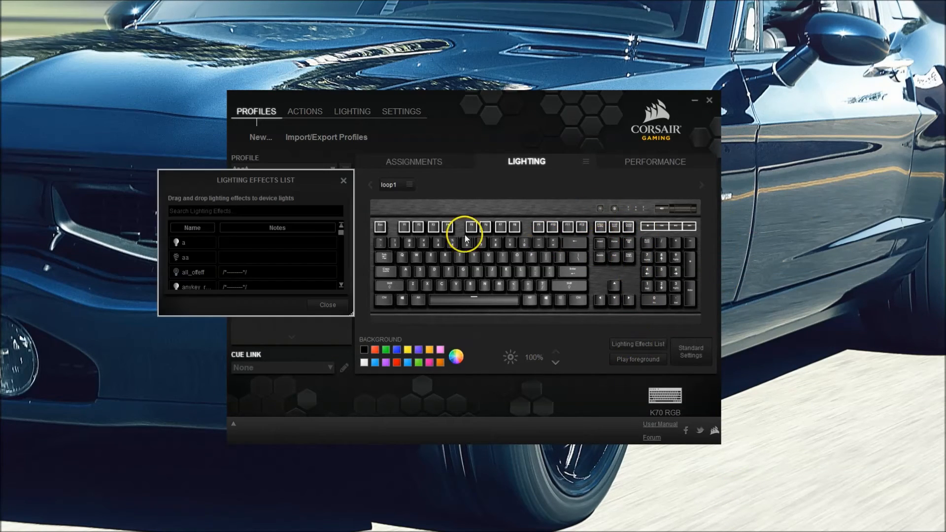
left_click_drag(249, 184, 122, 191)
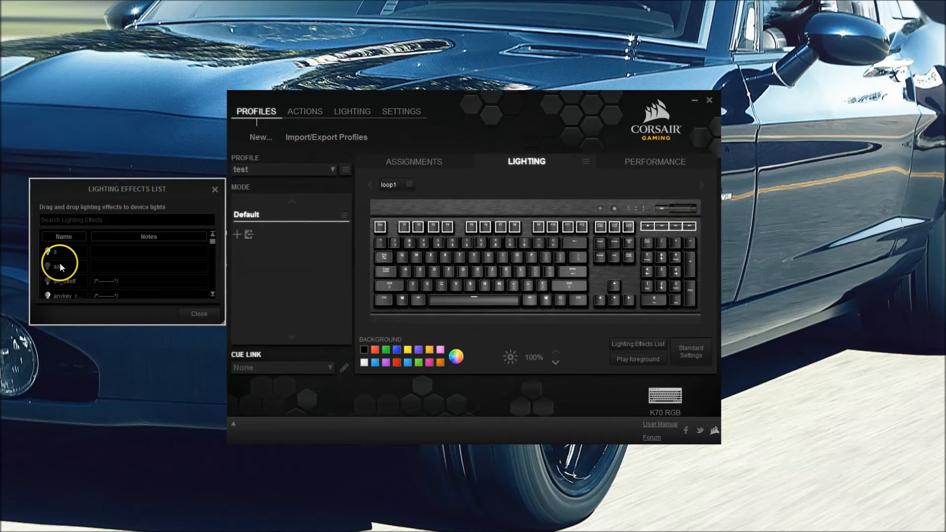
left_click_drag(417, 251, 542, 312)
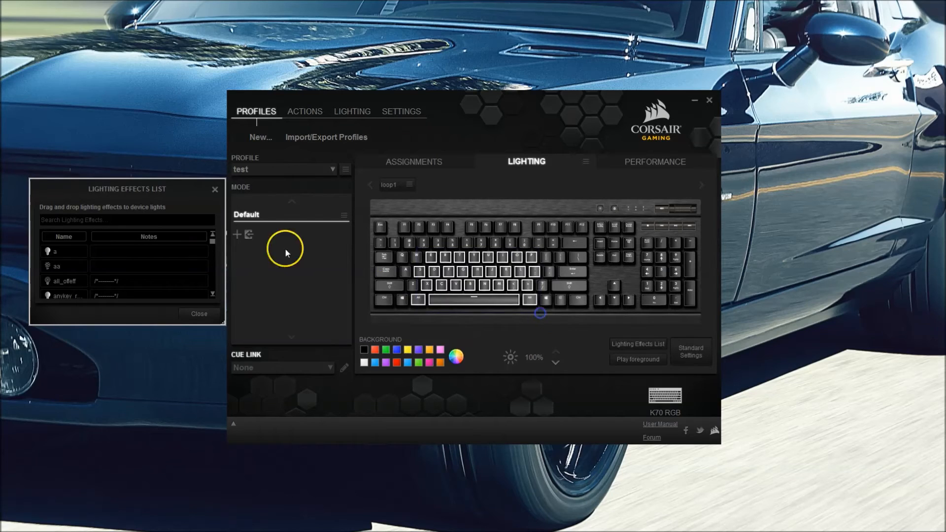
- Scroll to the loop effects and drag loop 1 onto the selected keys
scroll(70, 279, "down", 5)
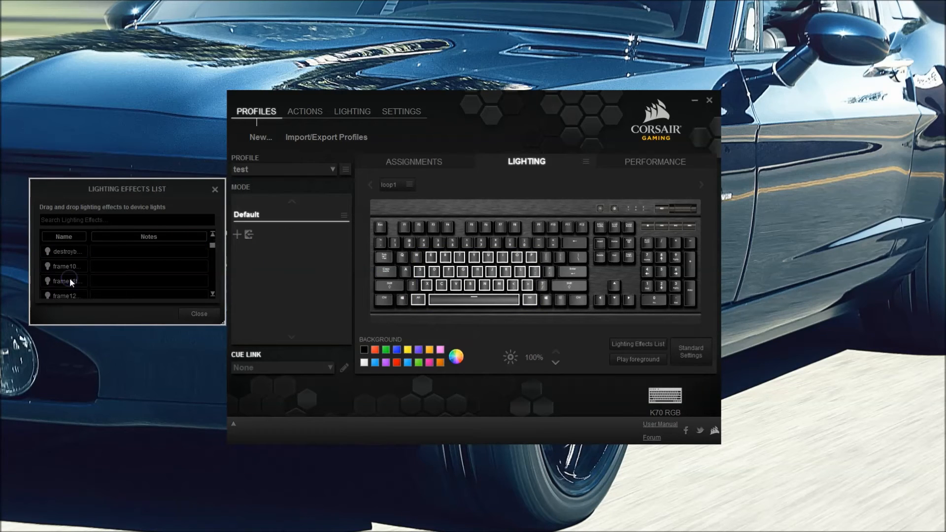
scroll(70, 280, "down", 3)
scroll(70, 282, "down", 8)
left_click_drag(68, 281, 435, 277)
scroll(75, 276, "down", 1)
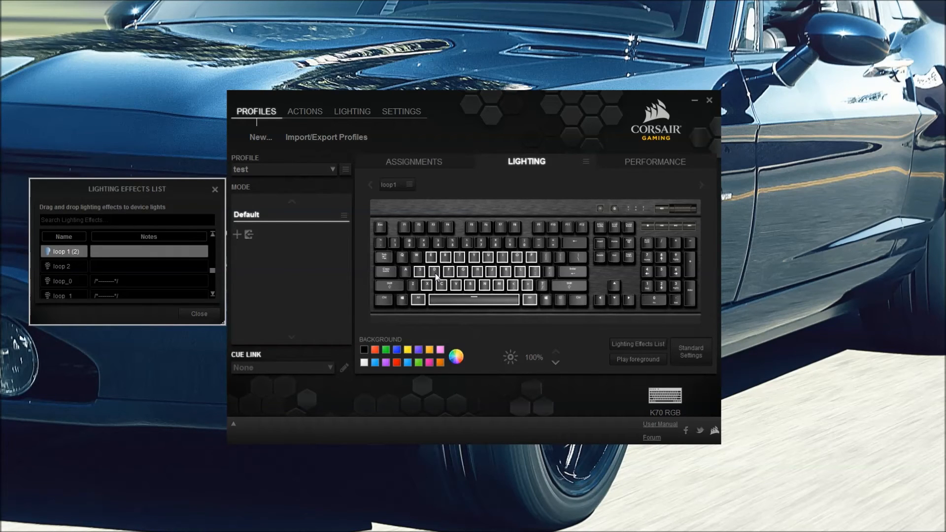
- Clear the lighting from the selected keys, deselect them, and show the Performance settings
left_click(473, 257)
right_click(473, 260)
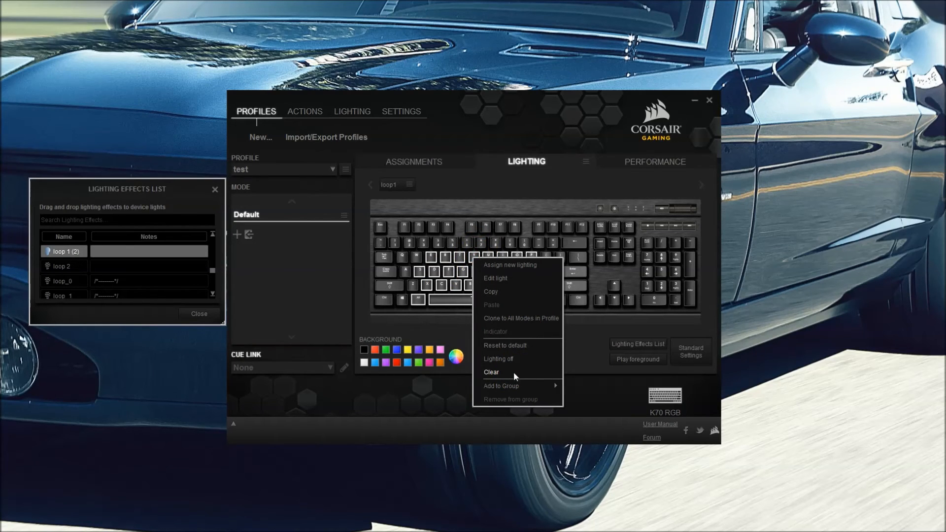
left_click(514, 374)
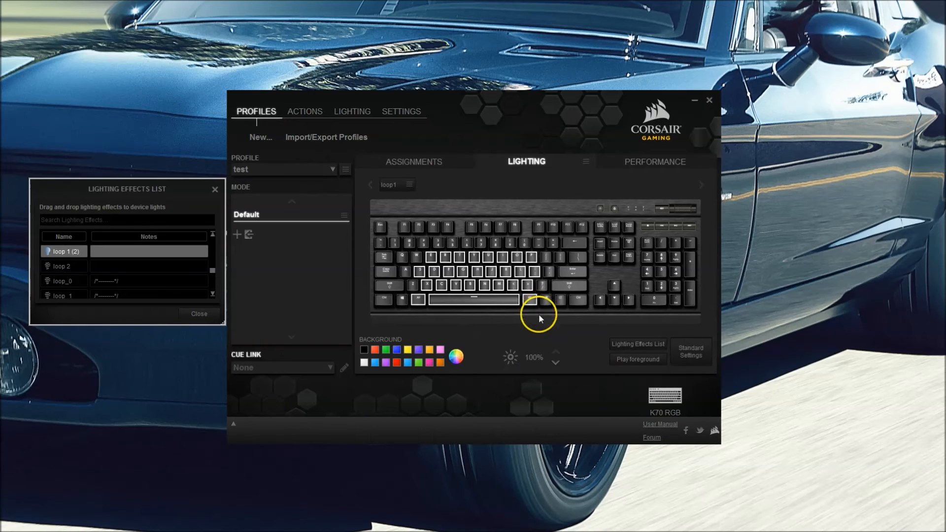
left_click(539, 318)
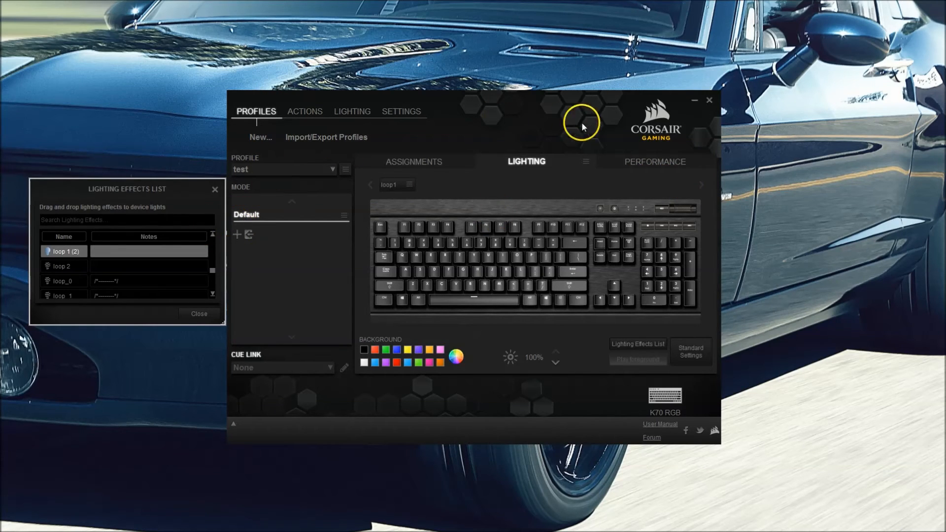
left_click(643, 161)
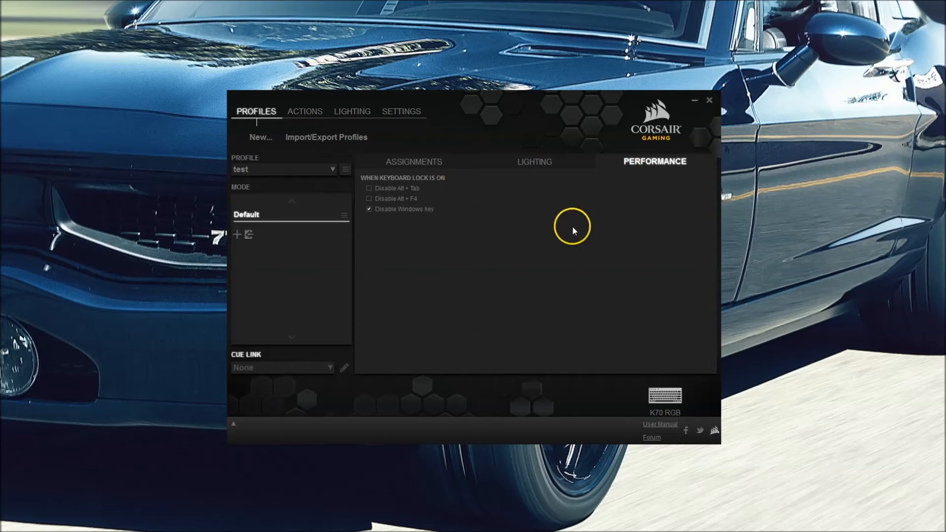
- Add a single-key Type lighting effect to the test profile from the Lighting view
left_click(412, 155)
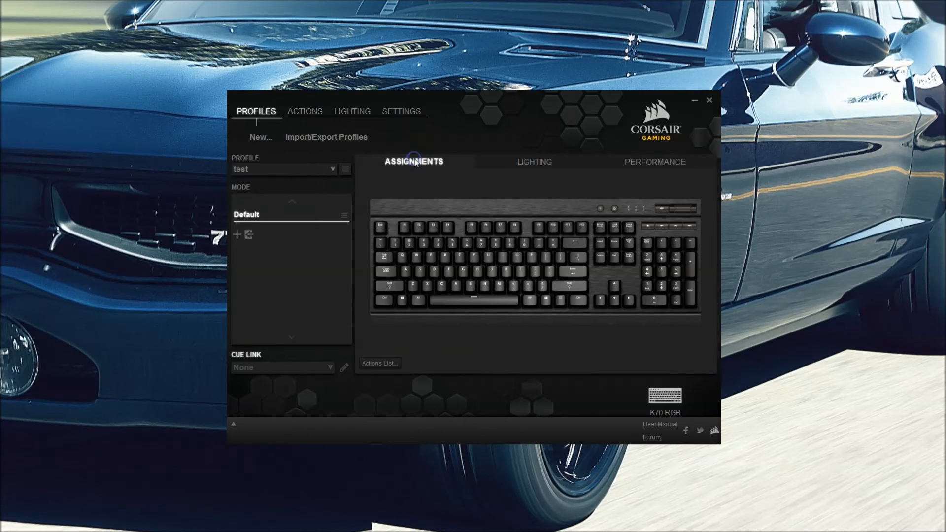
left_click(550, 162)
left_click(346, 169)
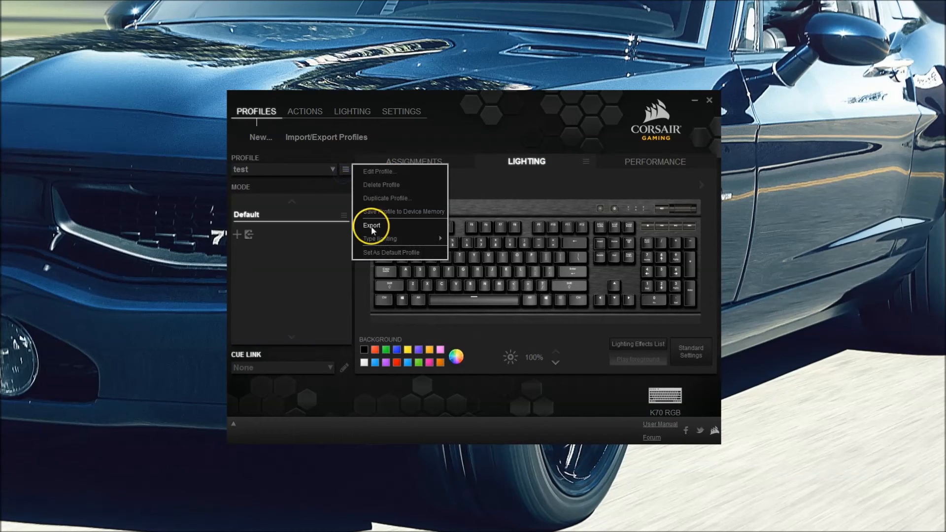
mouse_move(380, 239)
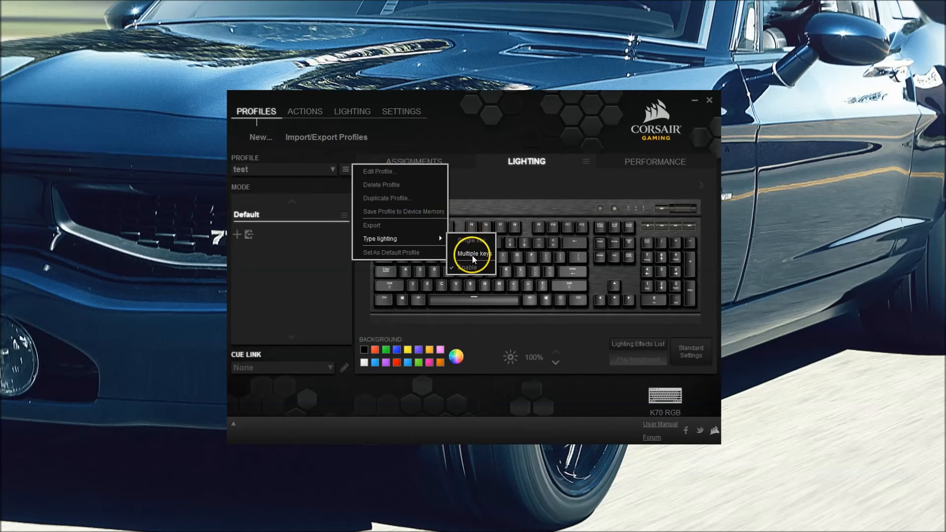
left_click(483, 242)
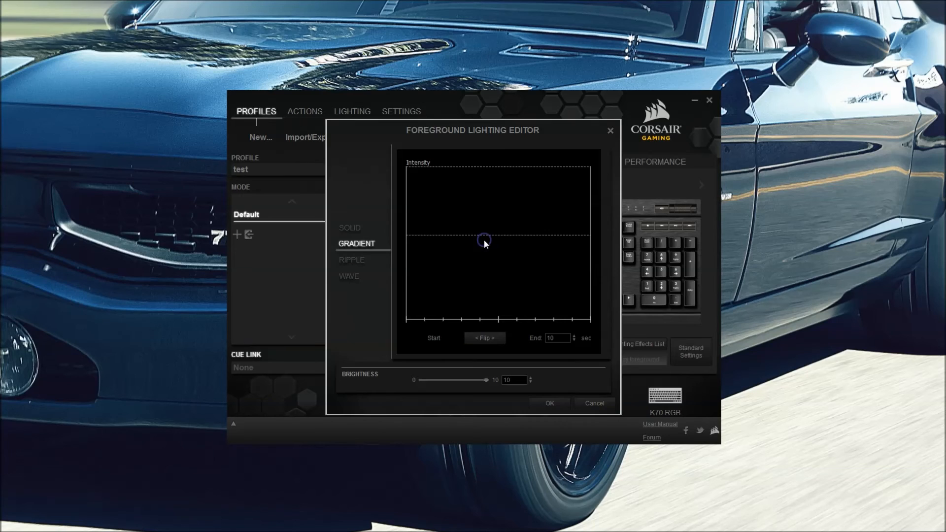
- Add start and end points to the gradient graph and position them
right_click(481, 226)
left_click(501, 238)
right_click(532, 192)
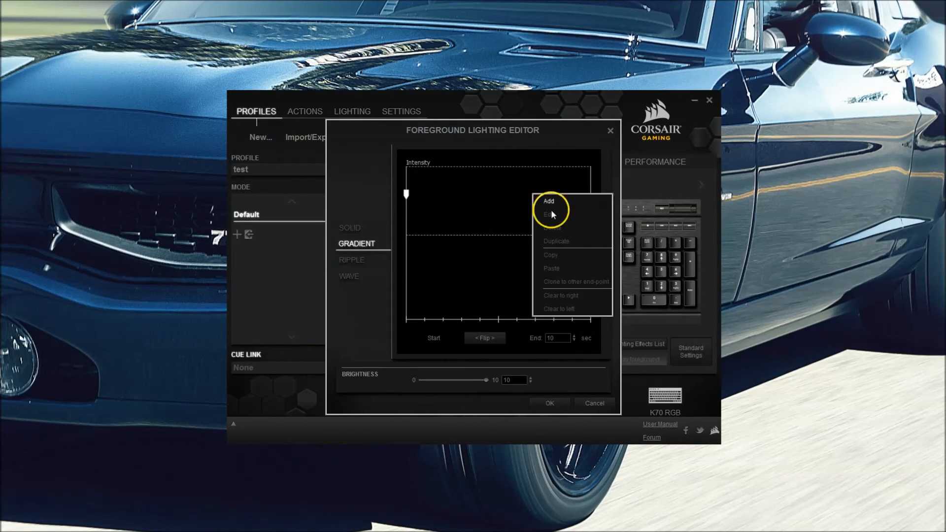
left_click(551, 207)
mouse_move(539, 186)
left_mouse_down()
mouse_move(586, 173)
mouse_move(541, 172)
mouse_move(593, 160)
left_mouse_up()
mouse_move(408, 160)
left_mouse_down()
mouse_move(387, 170)
mouse_move(407, 159)
mouse_move(393, 152)
left_mouse_up()
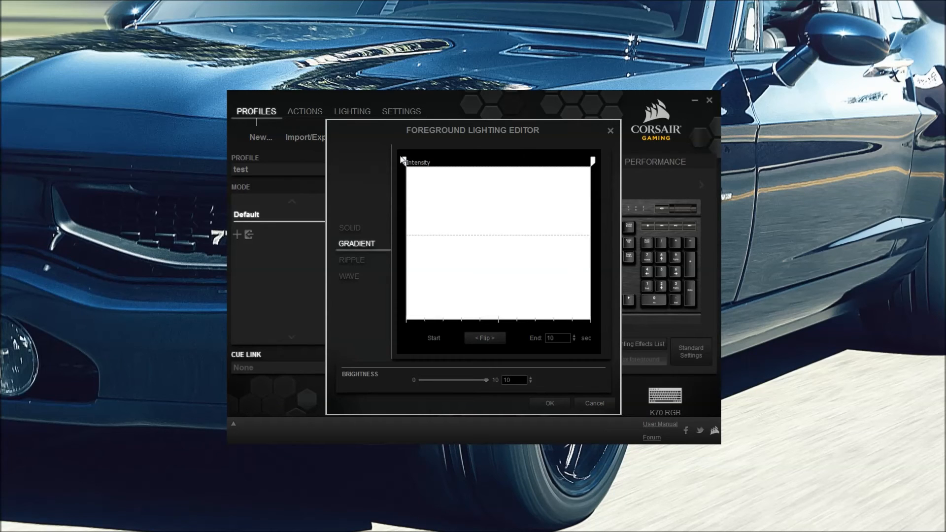
- Set the gradient's start point colour to blue
right_click(404, 160)
left_click(425, 177)
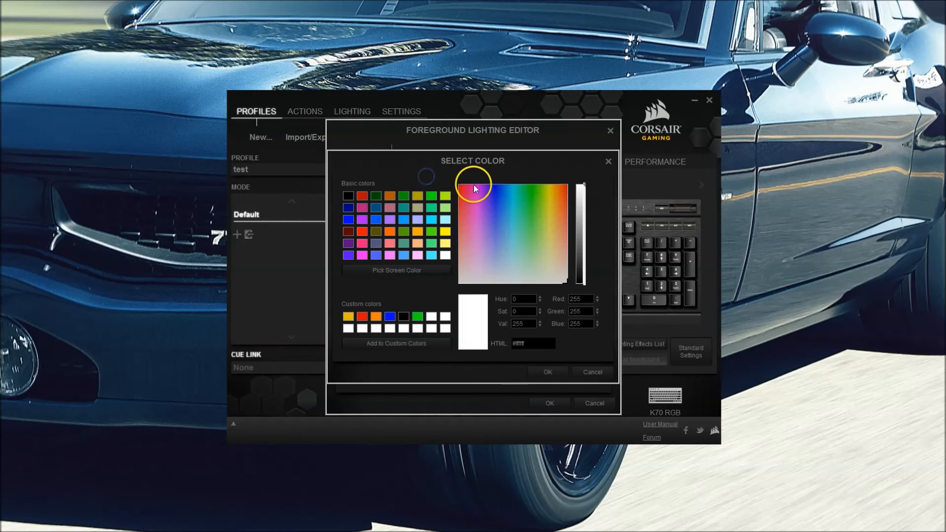
mouse_move(478, 206)
left_mouse_down()
mouse_move(501, 183)
mouse_move(488, 205)
left_mouse_up()
left_click(390, 316)
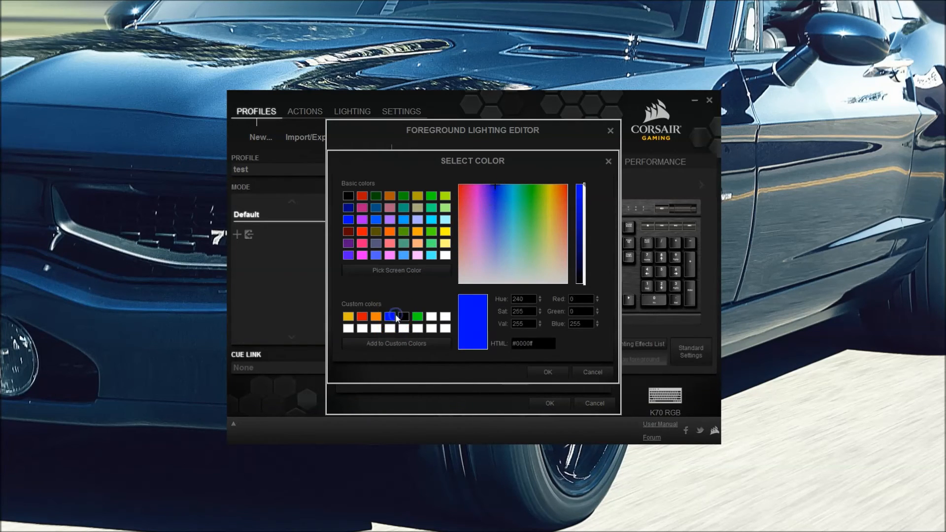
key("Return")
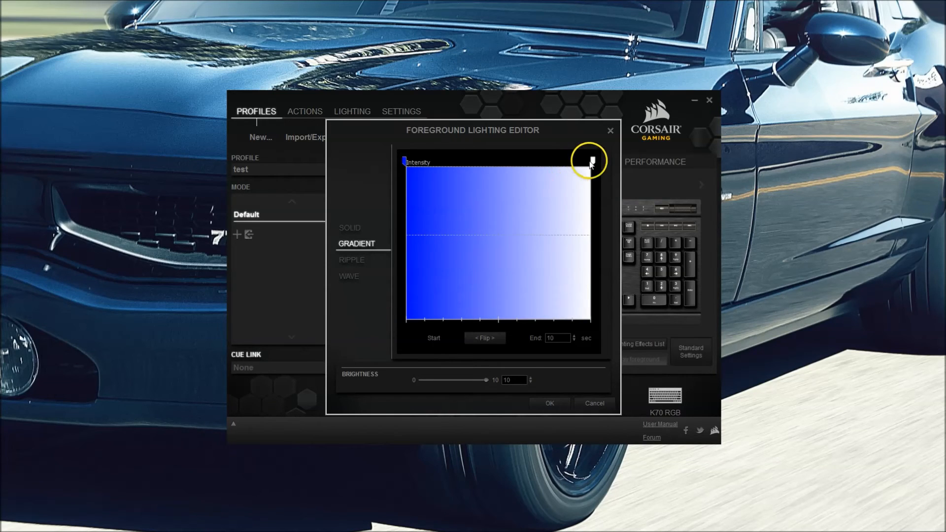
- Set the end point colour to red and save the blue-to-red gradient with OK
right_click(592, 161)
left_click(593, 163)
right_click(594, 163)
left_click(602, 178)
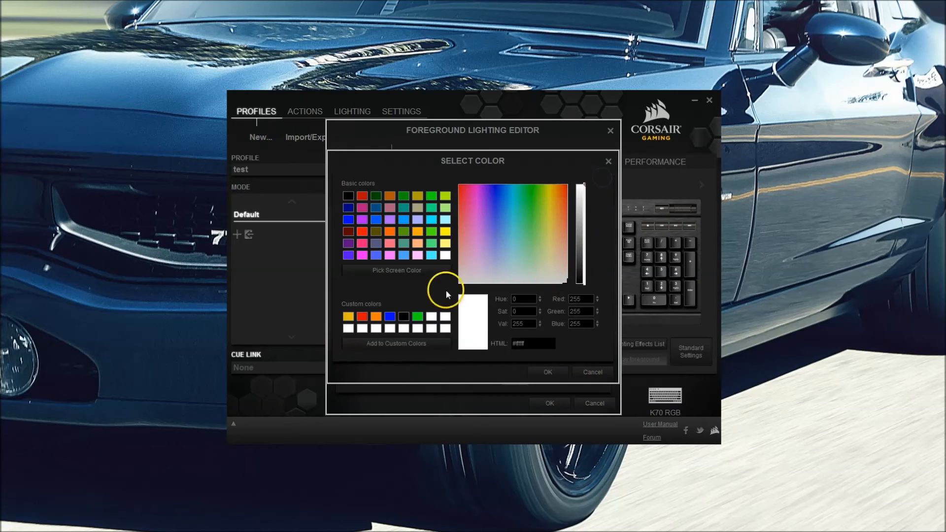
double_click(364, 317)
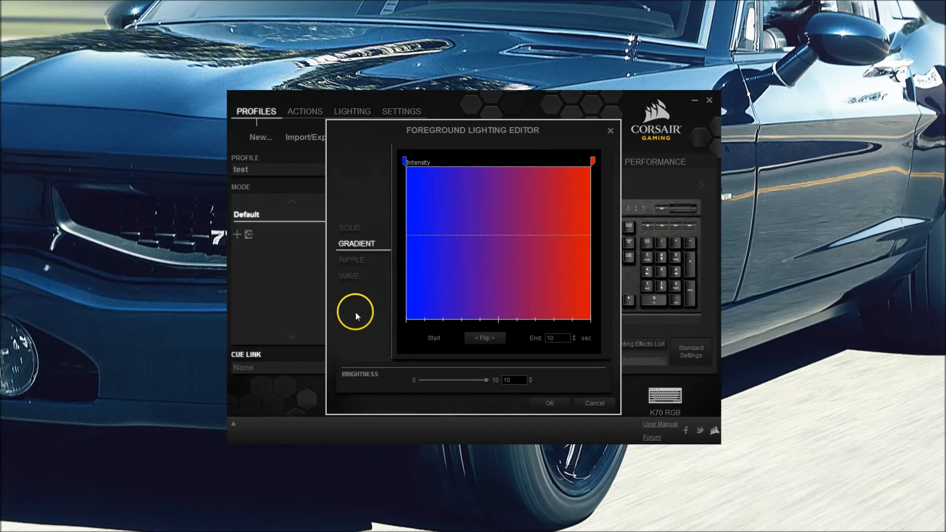
left_click(543, 410)
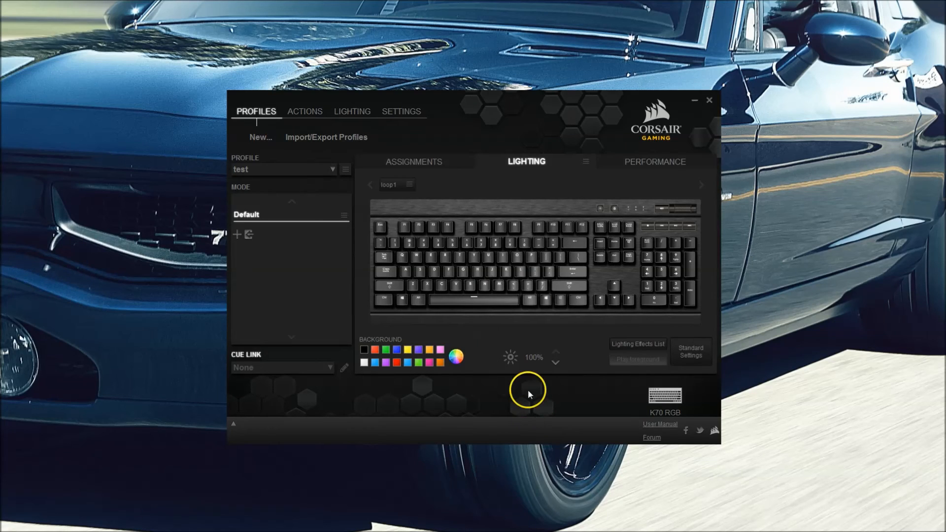